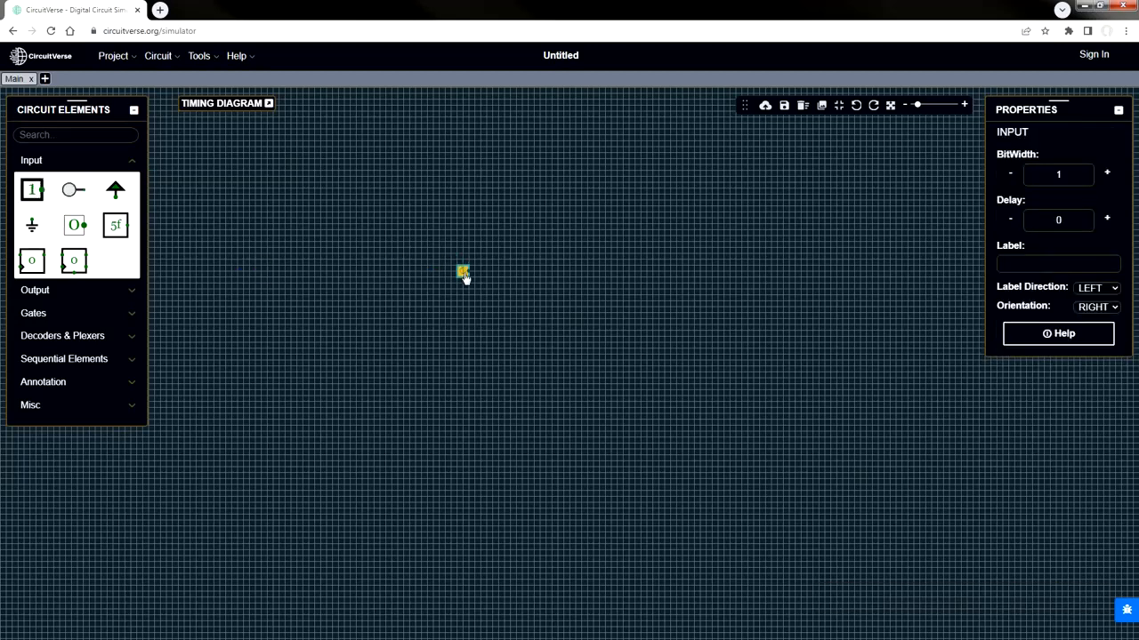
- Place a 1-bit input on the canvas and label it Up/Down
click(465, 277)
click(965, 107)
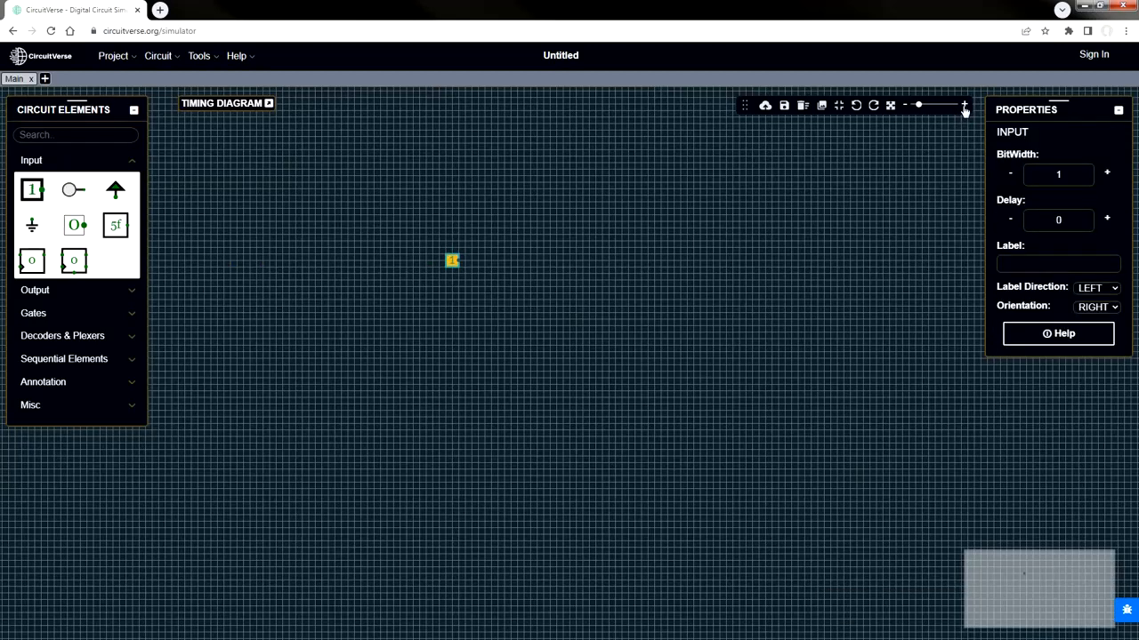
click(964, 106)
click(964, 106)
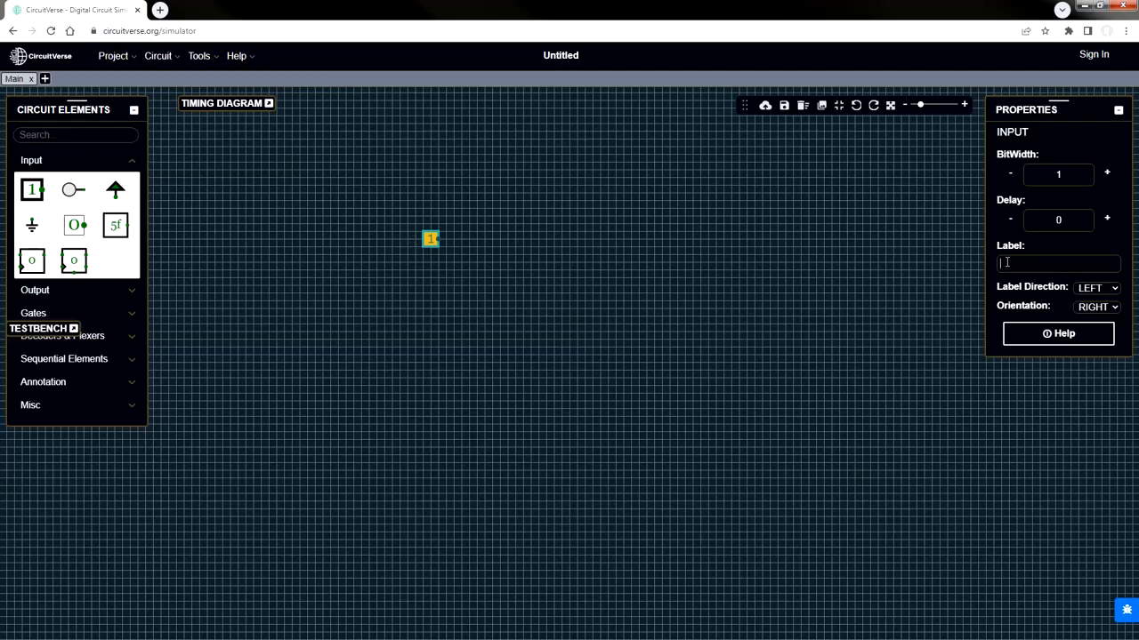
click(1005, 263)
text(Up/Down)
- Move the Testbench panel clear of the circuit elements and place a two-input XOR gate just right of the Up/Down input
drag(51, 332, 56, 443)
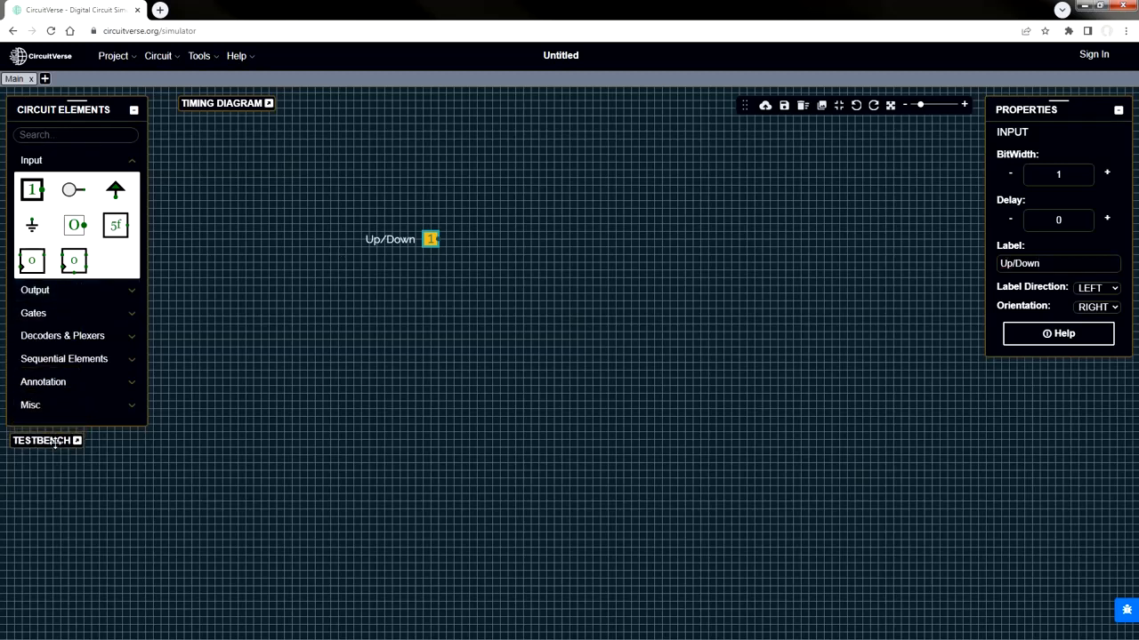
click(120, 315)
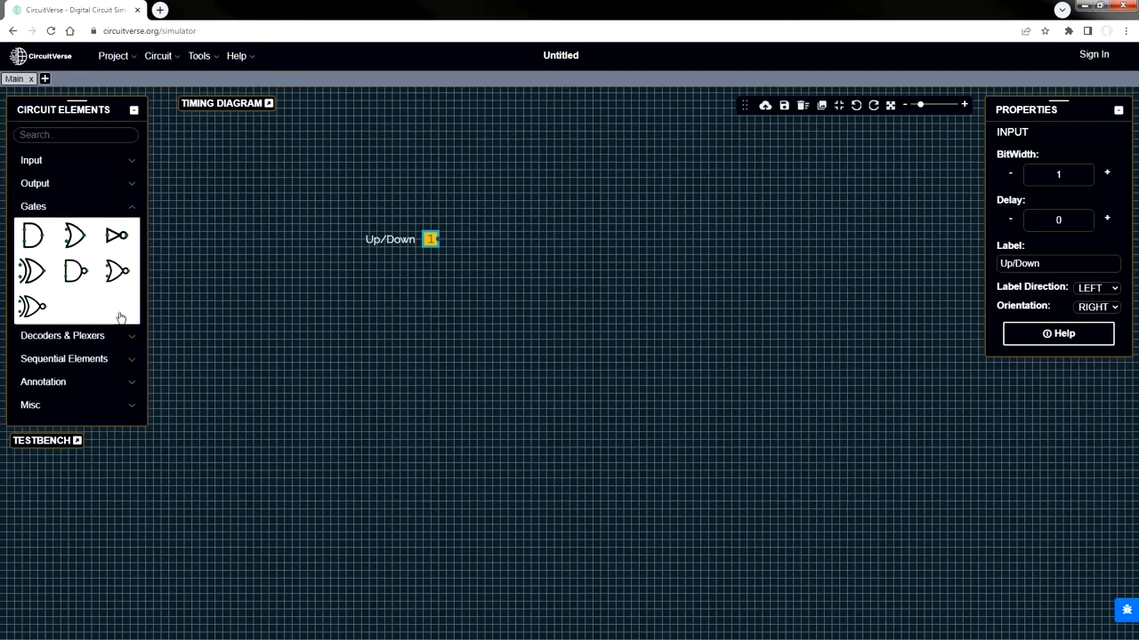
click(32, 271)
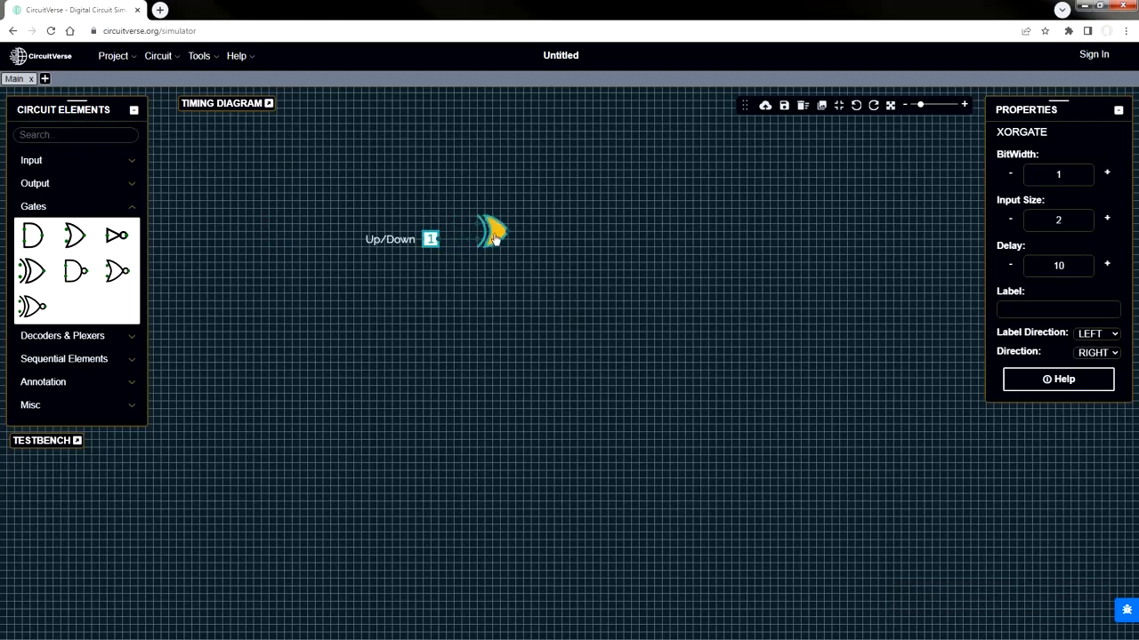
click(496, 239)
- Place two JK flip-flops in a row to the right of the XOR gate, leaving a gap between them
click(125, 359)
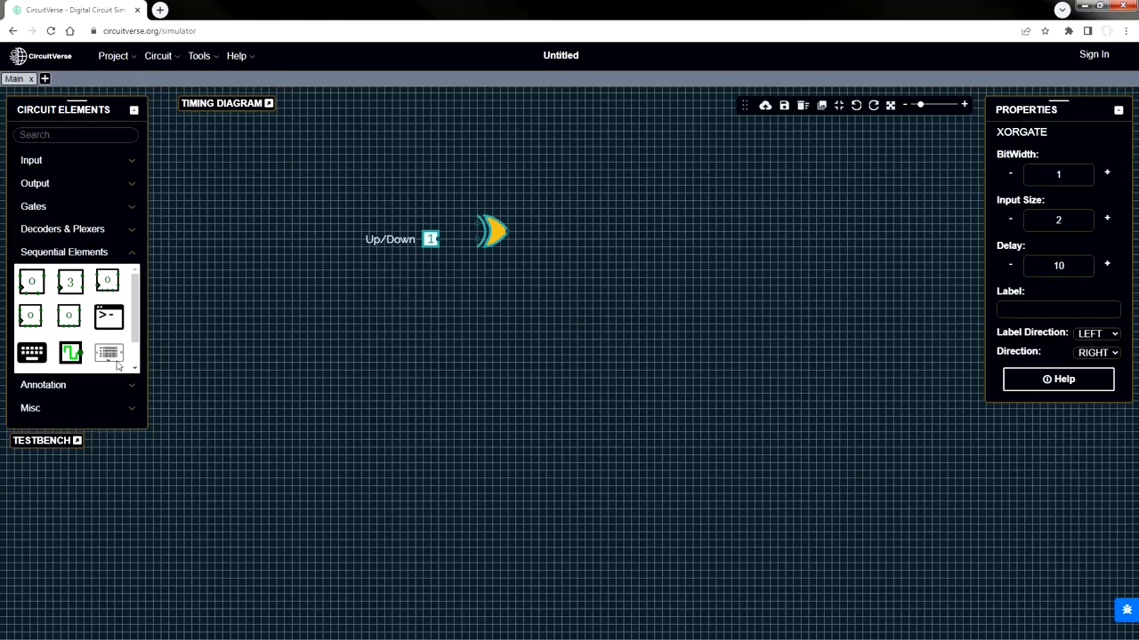
click(31, 317)
click(562, 242)
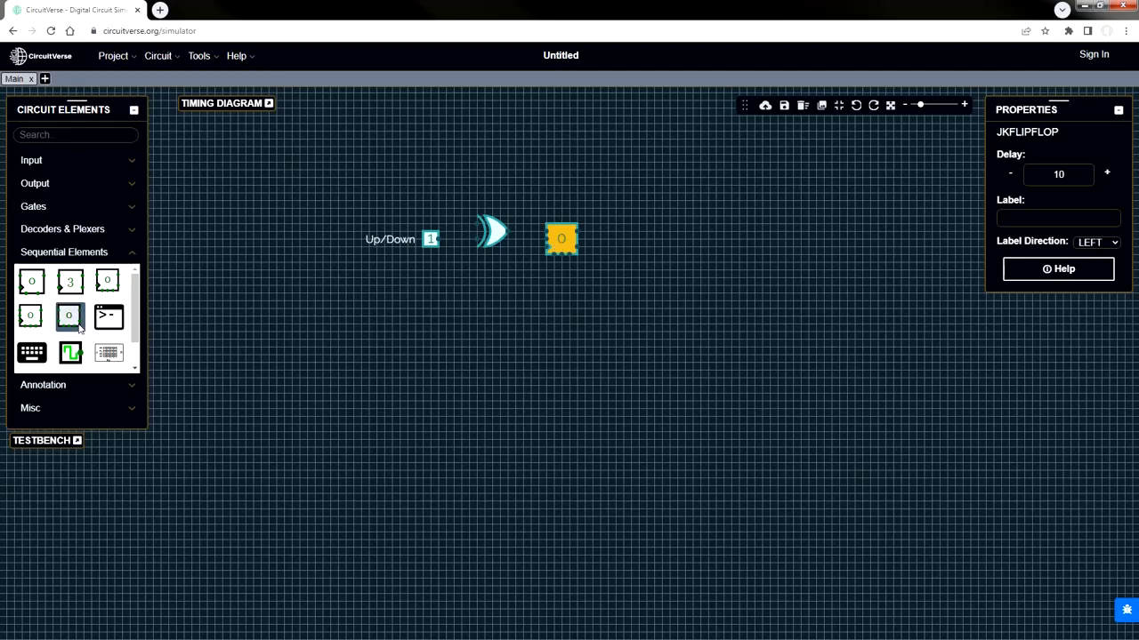
click(32, 317)
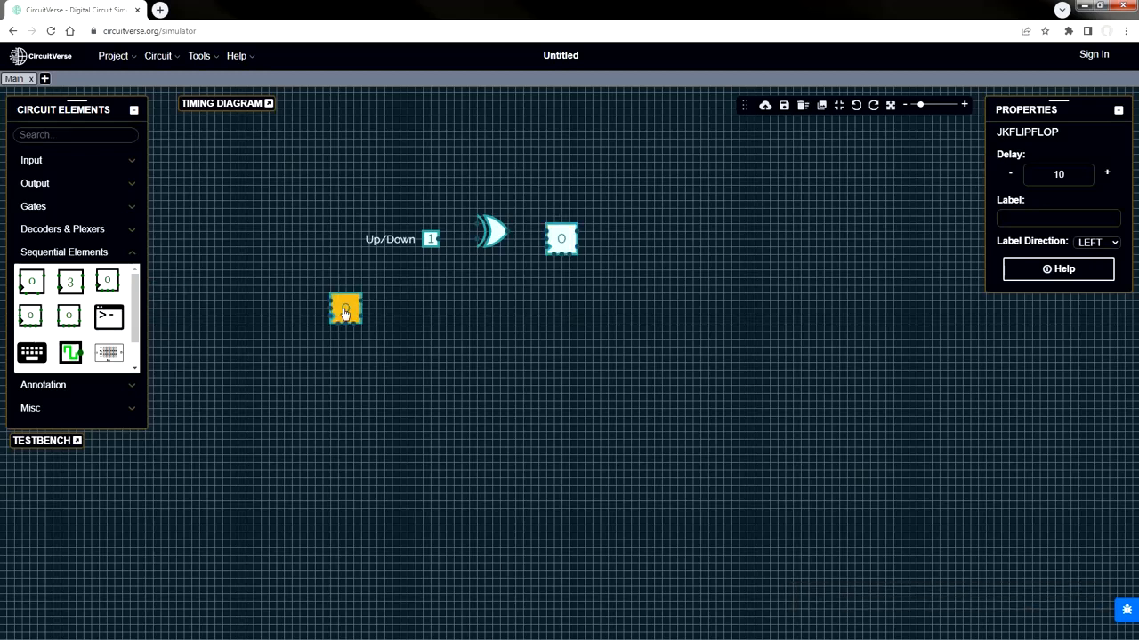
click(585, 277)
click(677, 242)
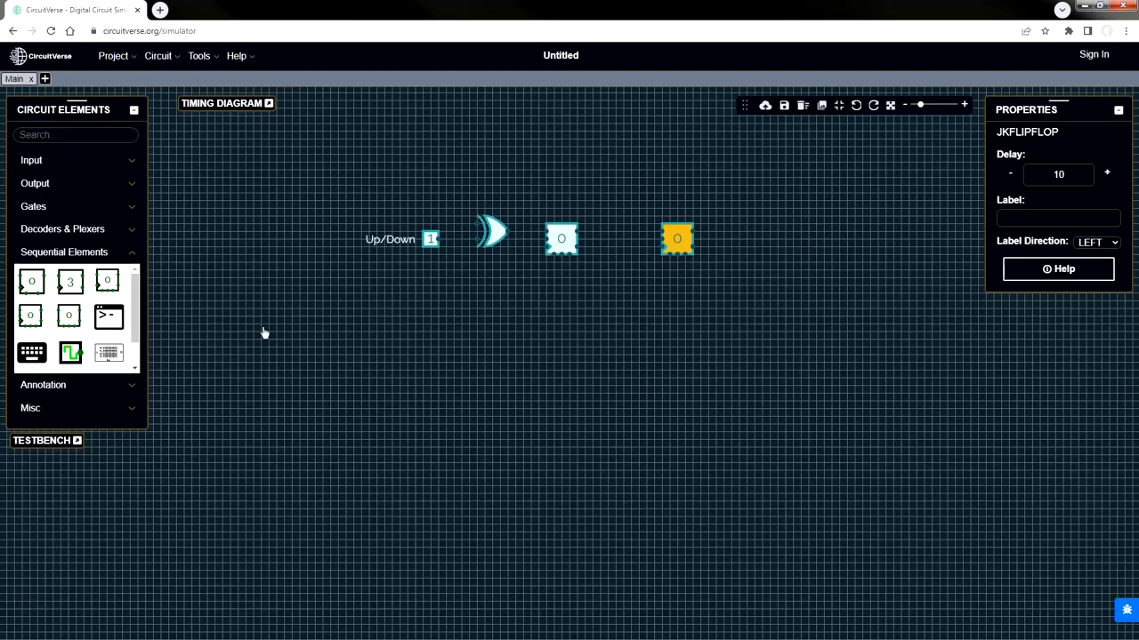
- Add a splitter with bit width 4 below and right of the second flip-flop, facing LEFT
click(132, 388)
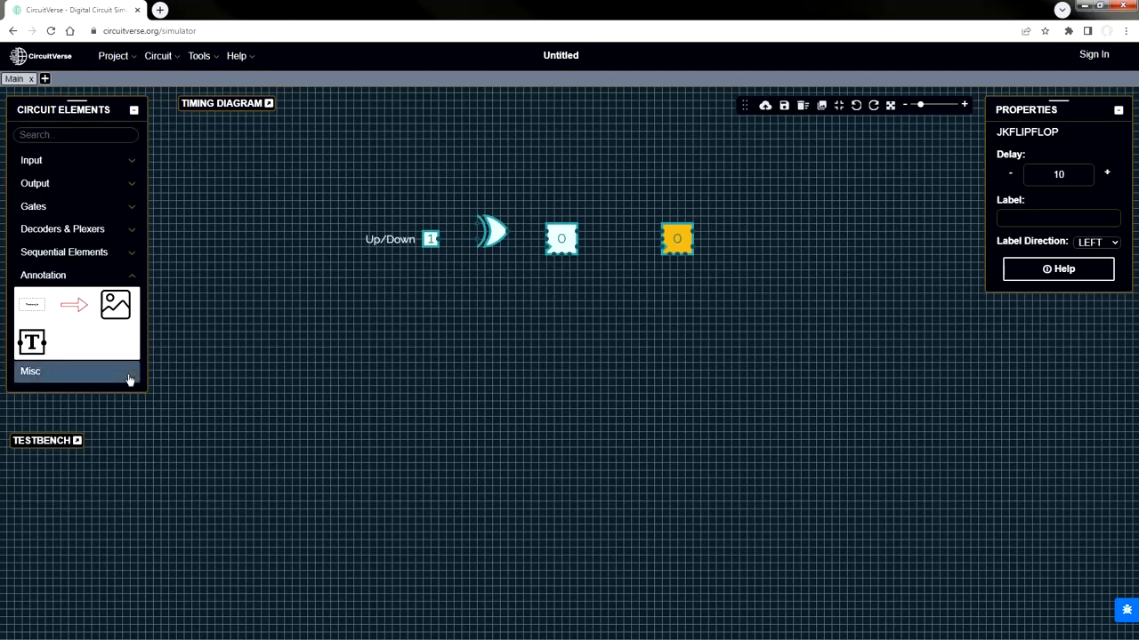
click(130, 379)
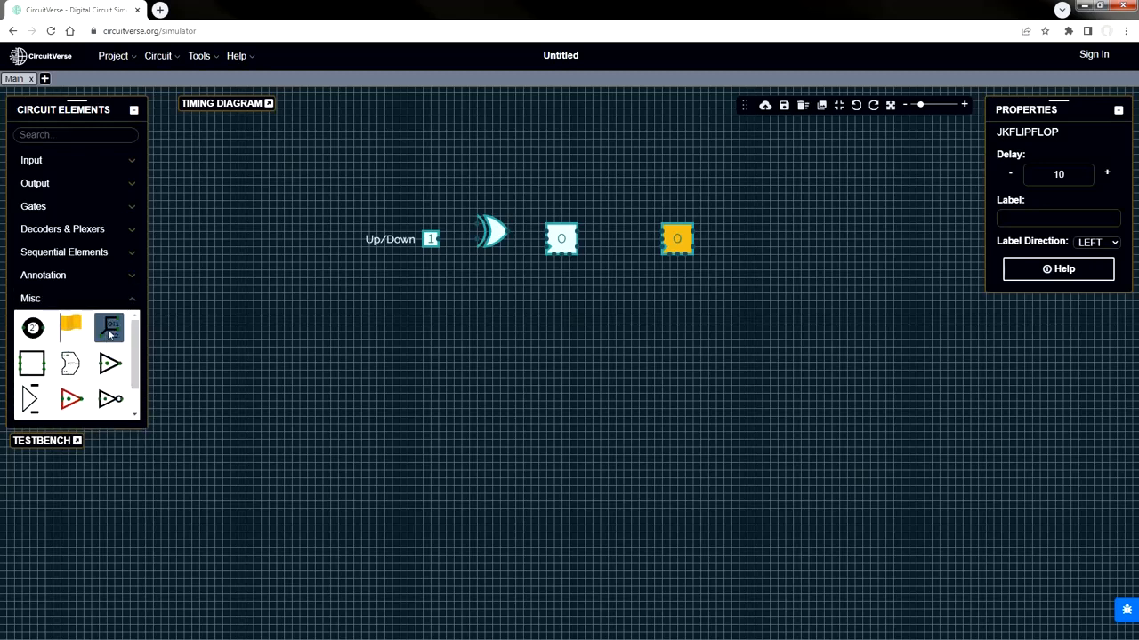
click(110, 333)
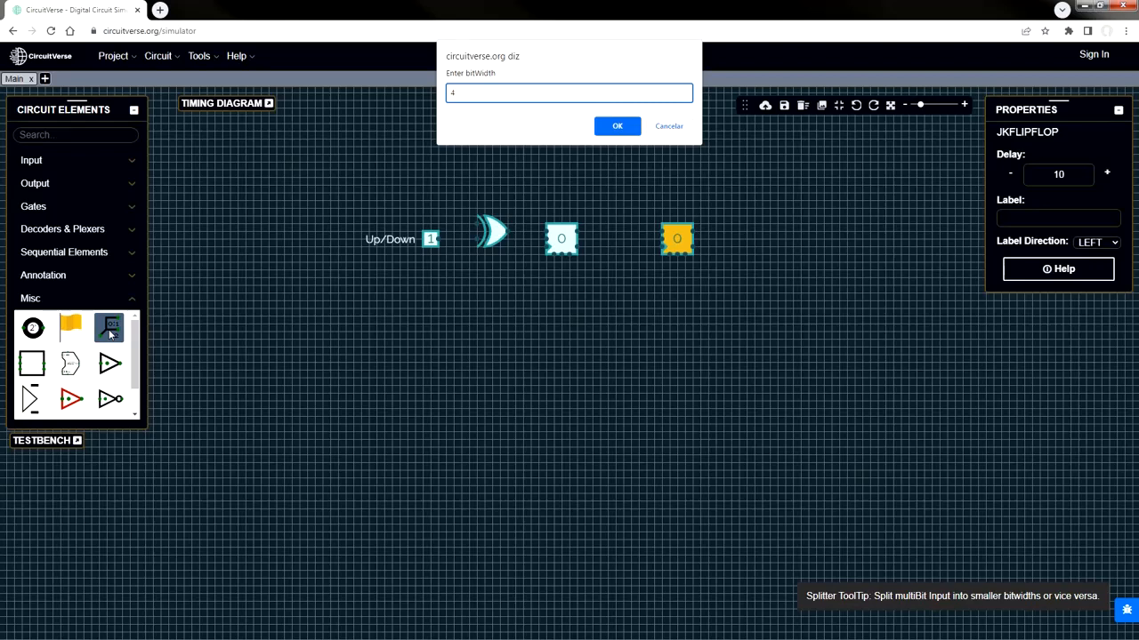
key(Return)
key(Return)
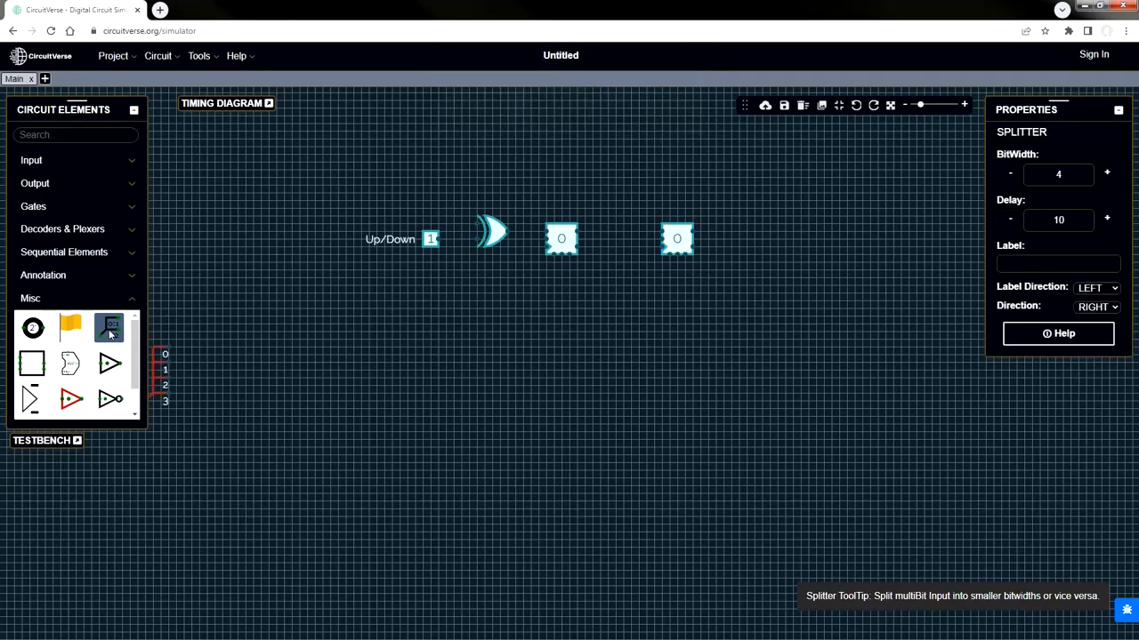
click(770, 325)
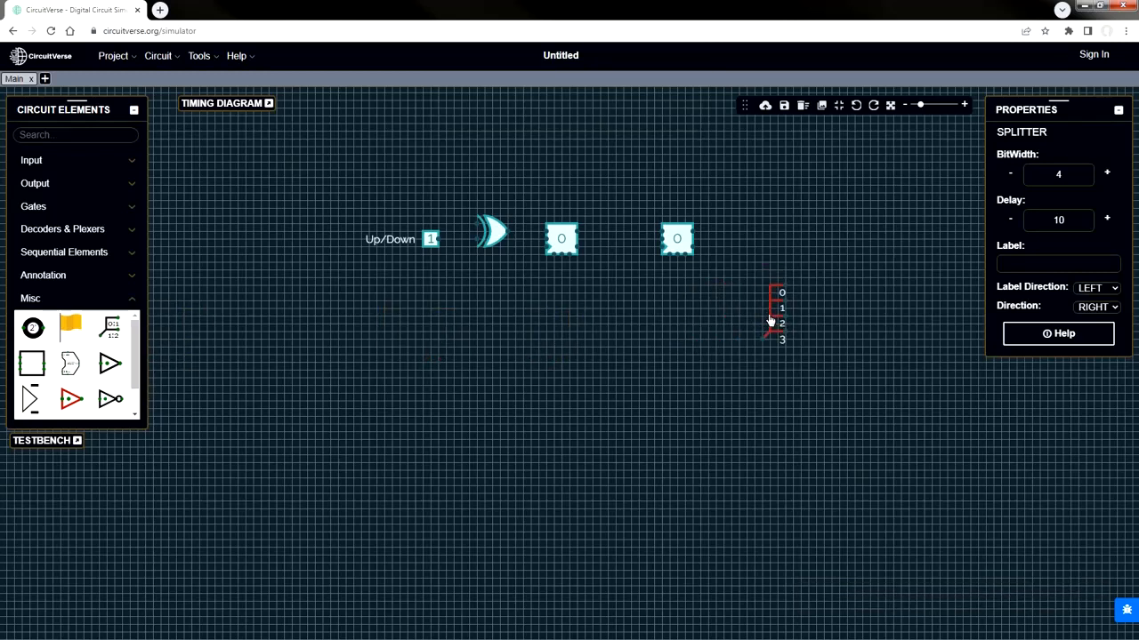
click(1097, 307)
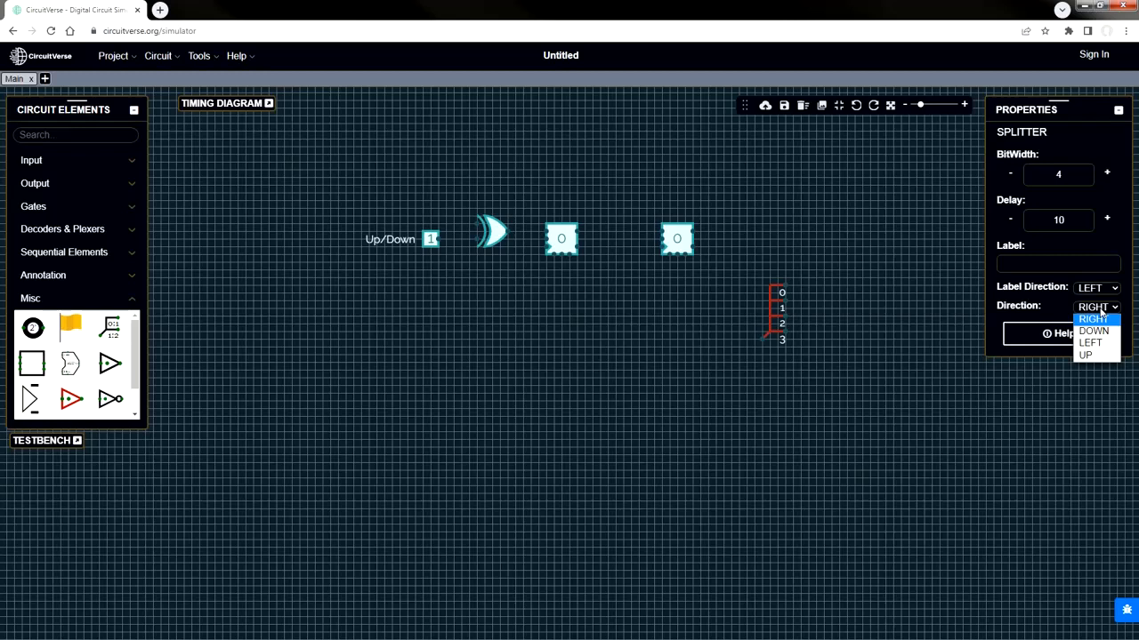
click(1096, 346)
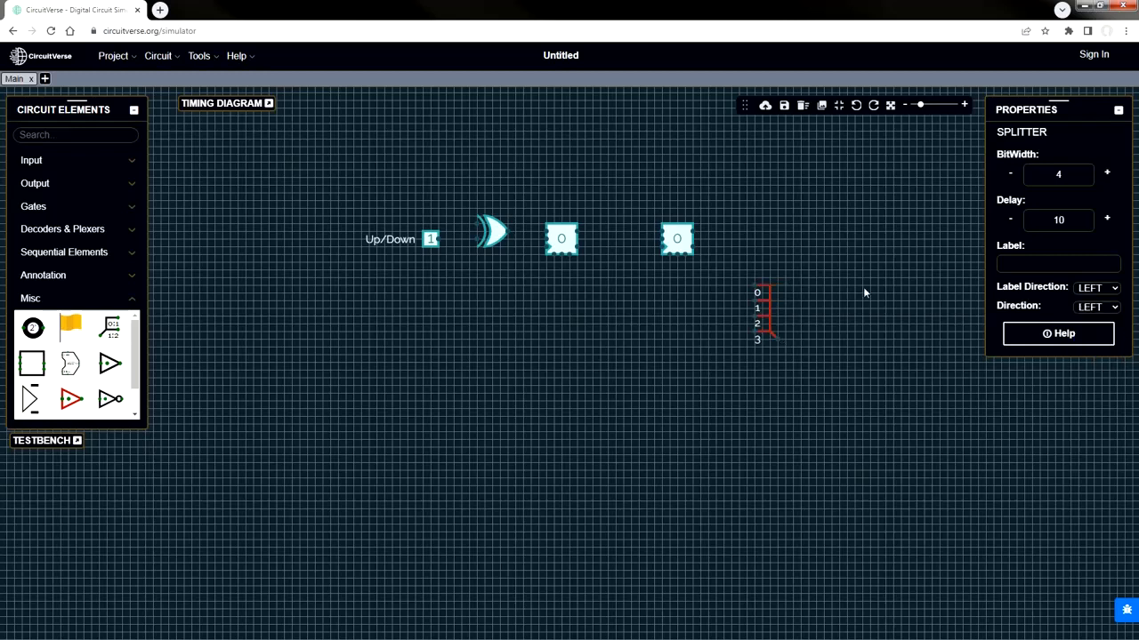
- Wire the right flip-flop's Q output to the splitter's bit 0 and label that flip-flop FF0 with label direction UP
click(755, 292)
mouse_move(735, 272)
mouse_down()
mouse_move(732, 233)
mouse_move(694, 233)
mouse_up()
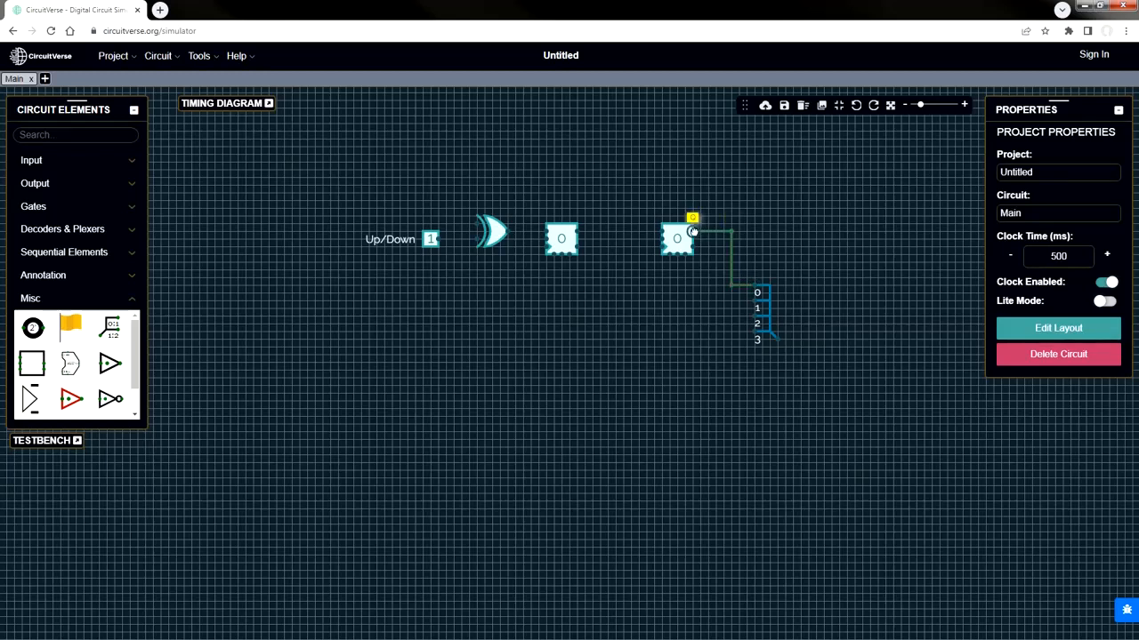
click(679, 240)
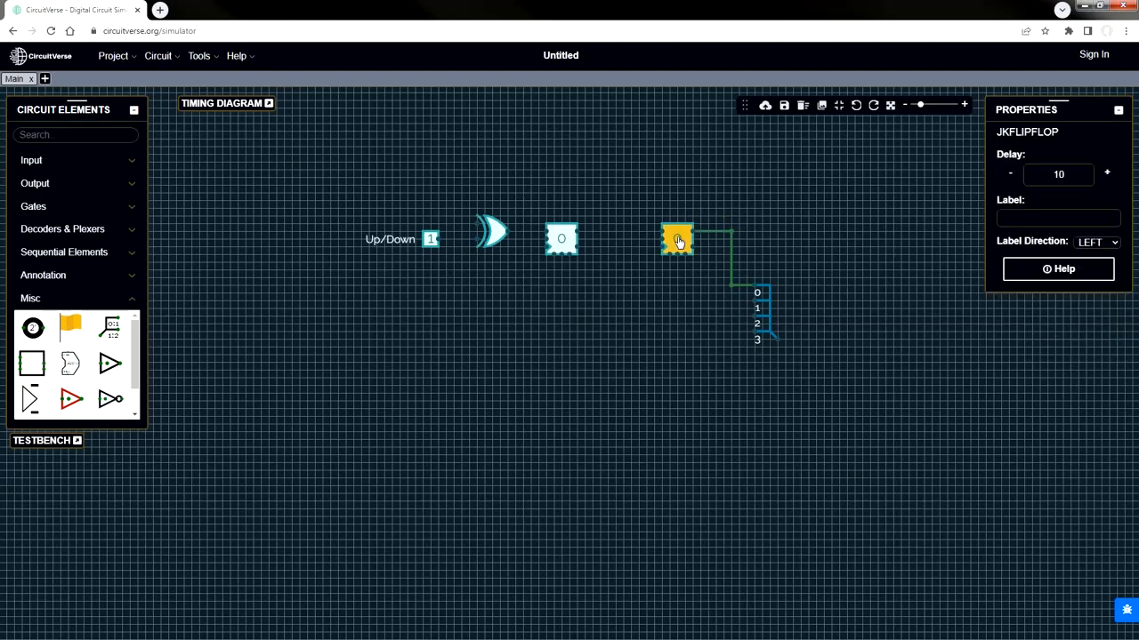
click(1078, 219)
text(FF0)
click(1111, 242)
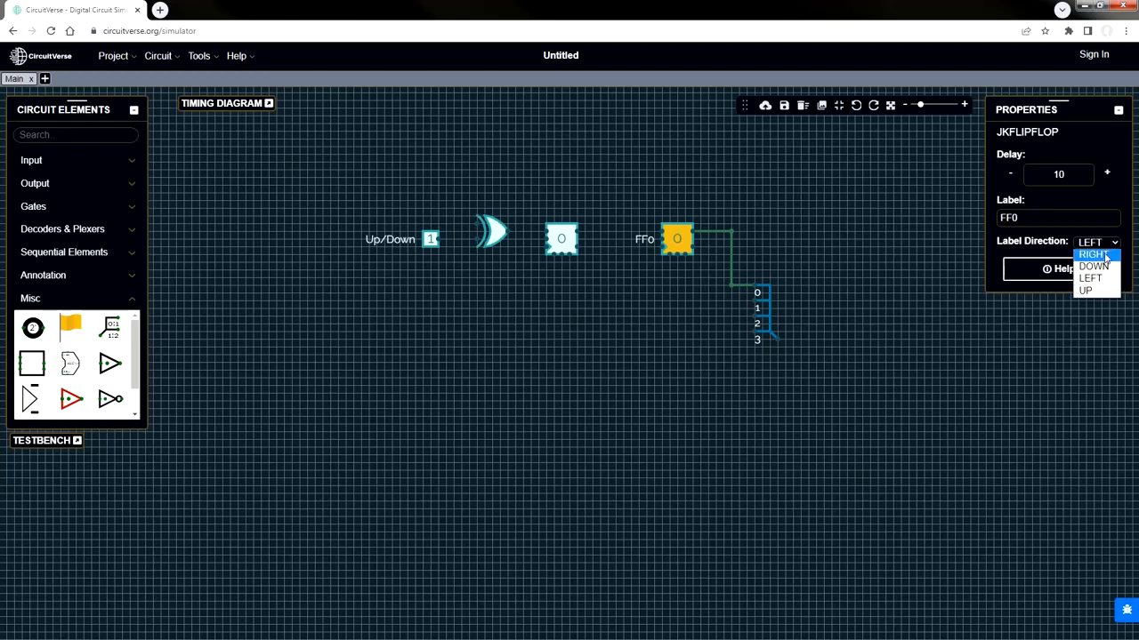
click(1103, 292)
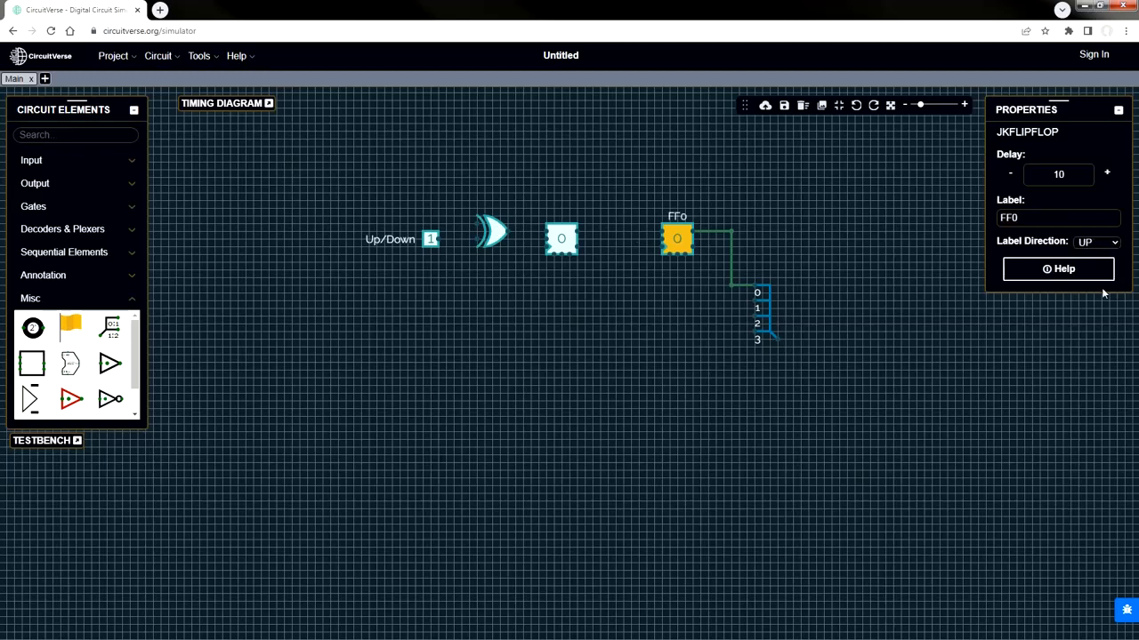
- Label the left flip-flop FF1 with label direction UP and wire the XOR gate's output to its J and K inputs
click(569, 246)
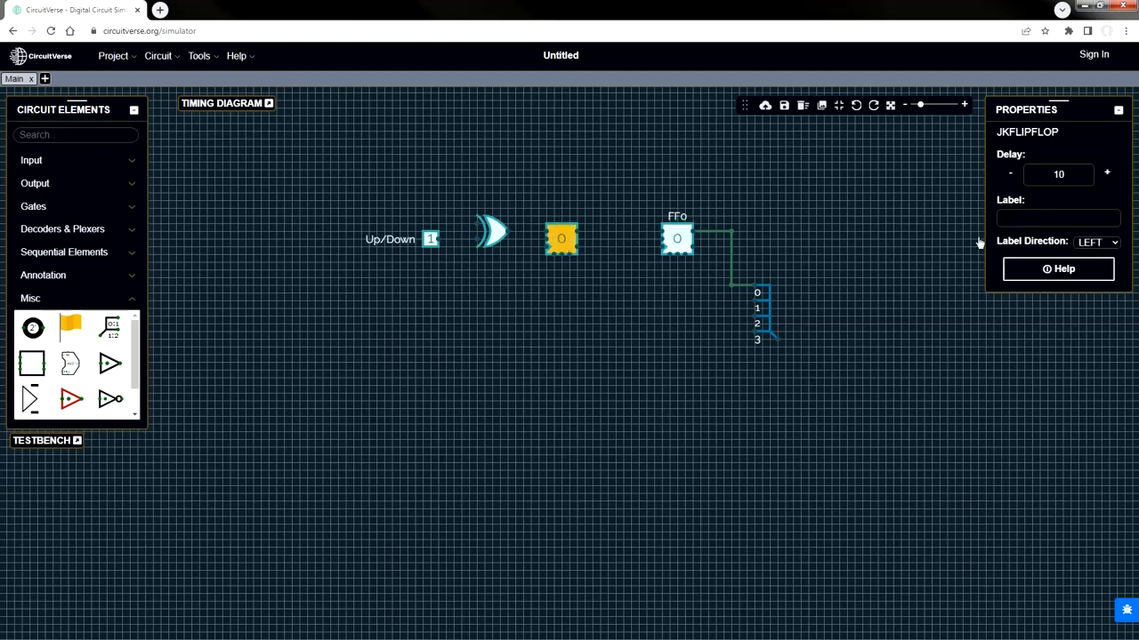
click(1008, 218)
text(FF1)
click(1108, 251)
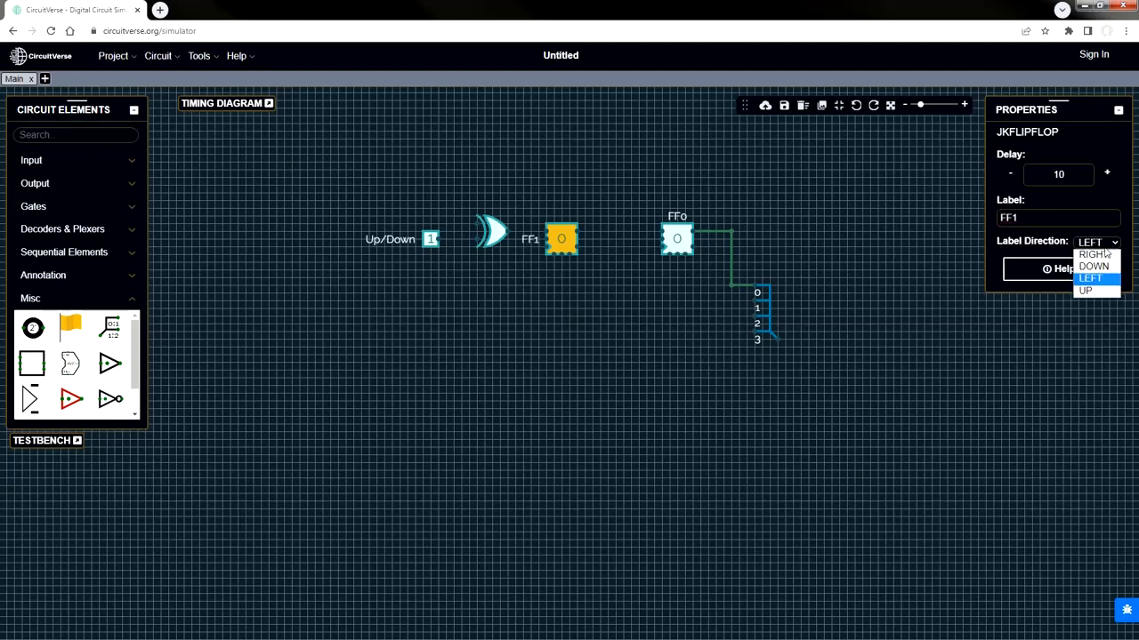
click(1101, 291)
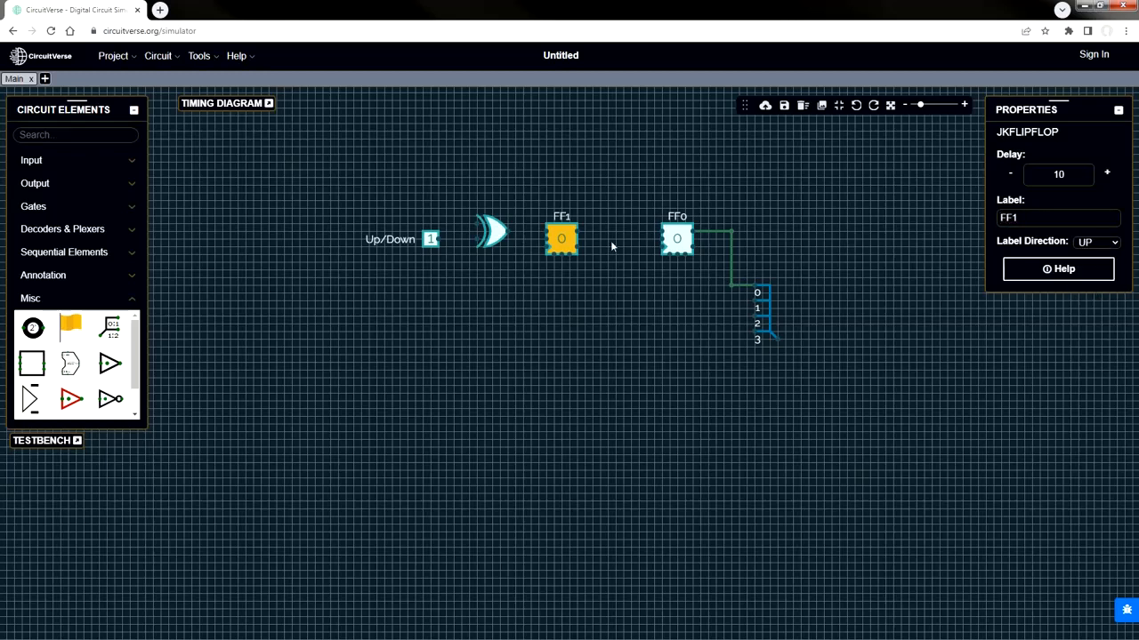
mouse_move(510, 235)
mouse_down()
mouse_move(548, 243)
mouse_move(530, 232)
mouse_up()
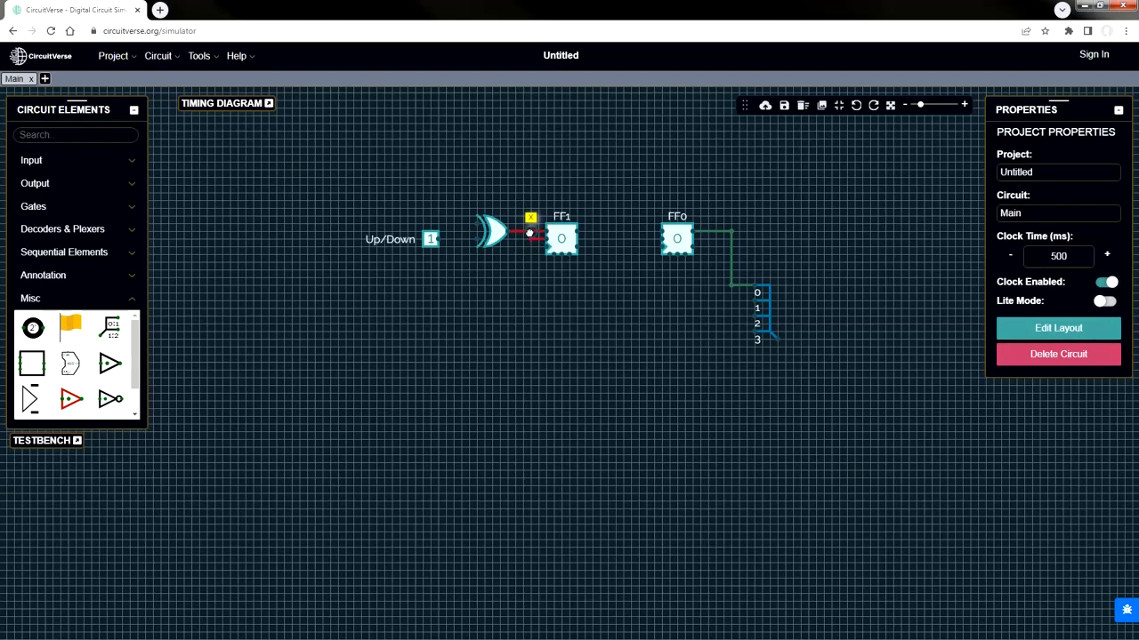
- Add a clock below the Up/Down input and wire it to the clock inputs of FF0 and FF1
click(133, 300)
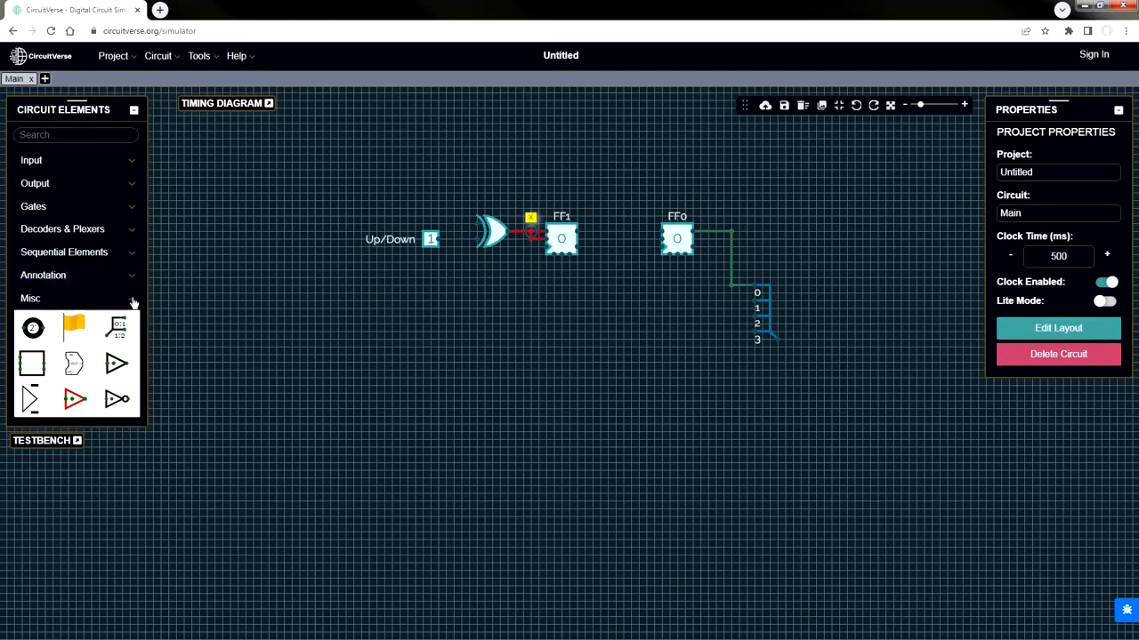
click(133, 256)
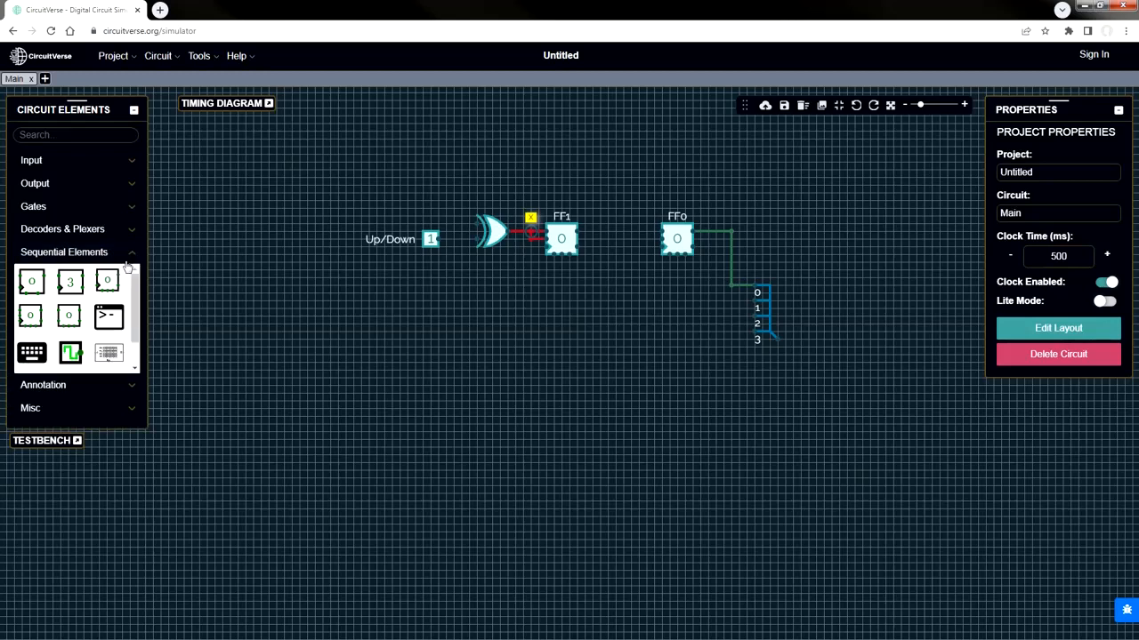
click(71, 353)
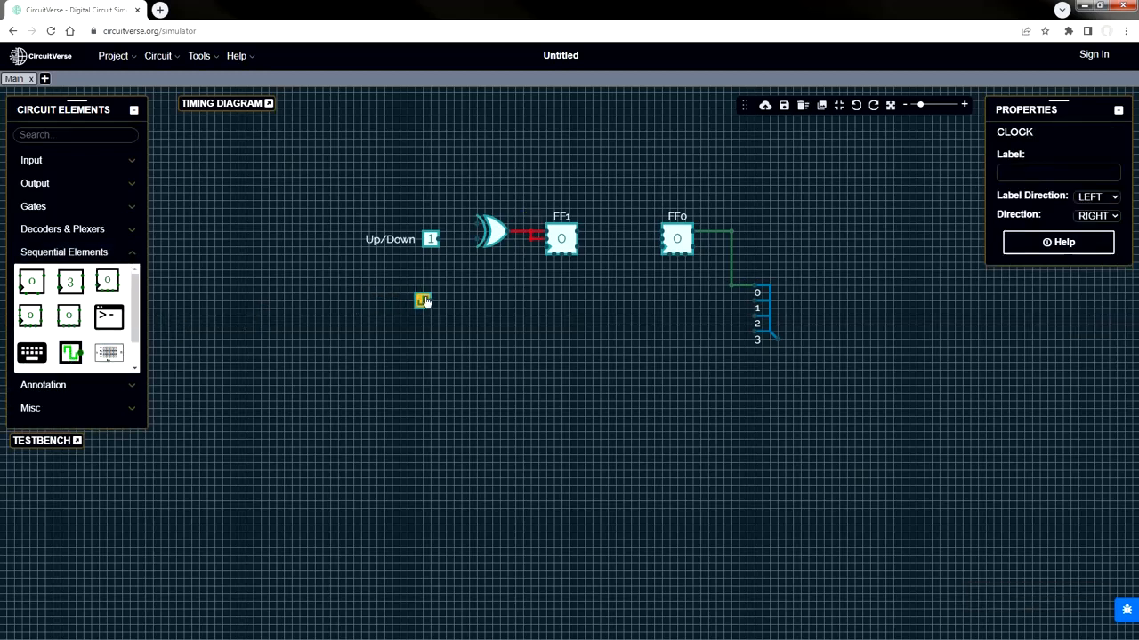
click(430, 301)
drag(438, 299, 663, 247)
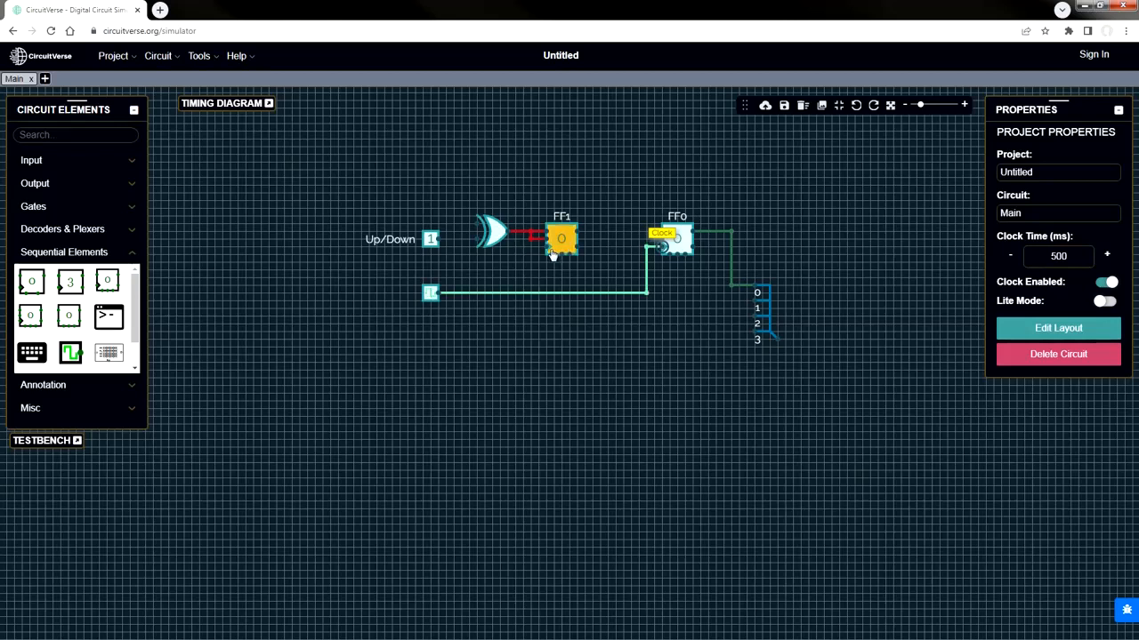
drag(534, 246, 530, 292)
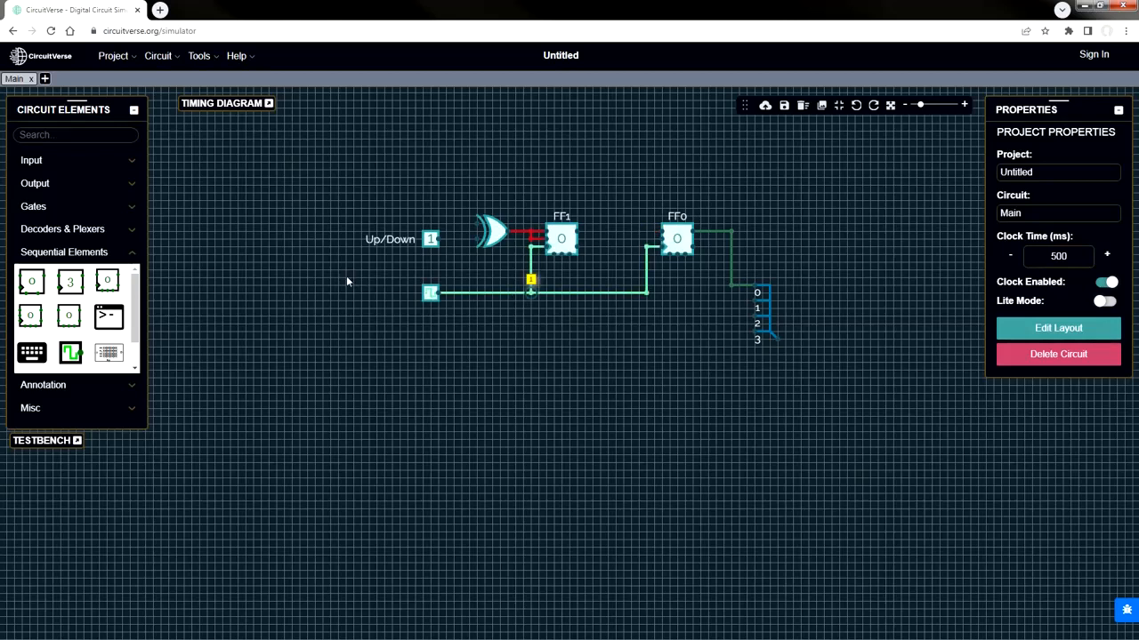
- Add a power source above FF0 wired to its J and K inputs, and connect Up/Down to the XOR gate's lower input
click(130, 160)
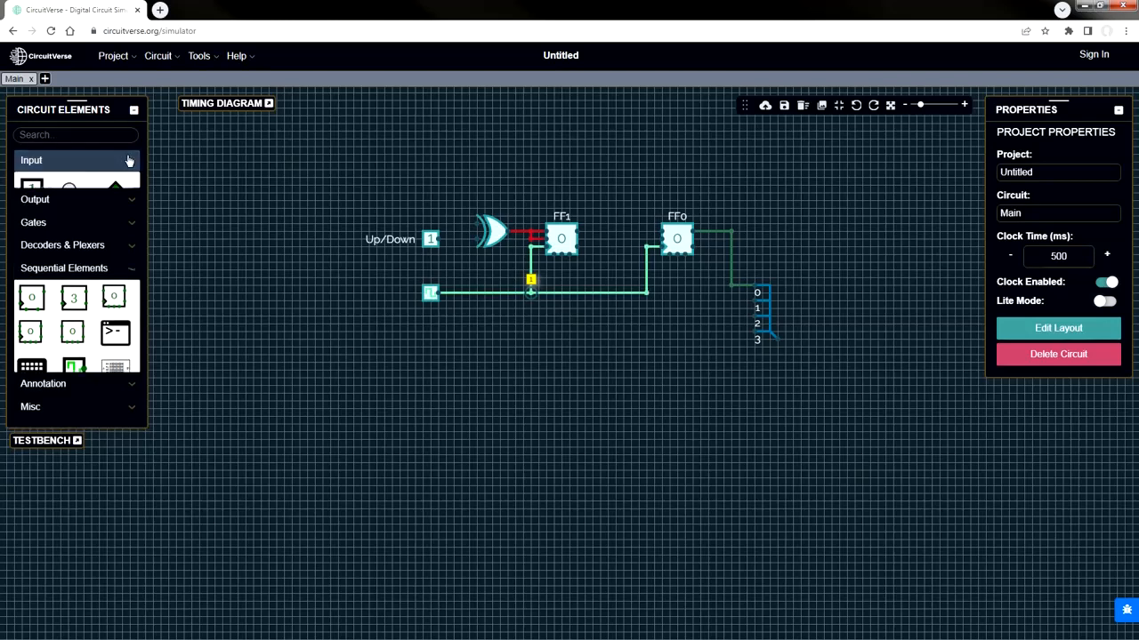
click(116, 188)
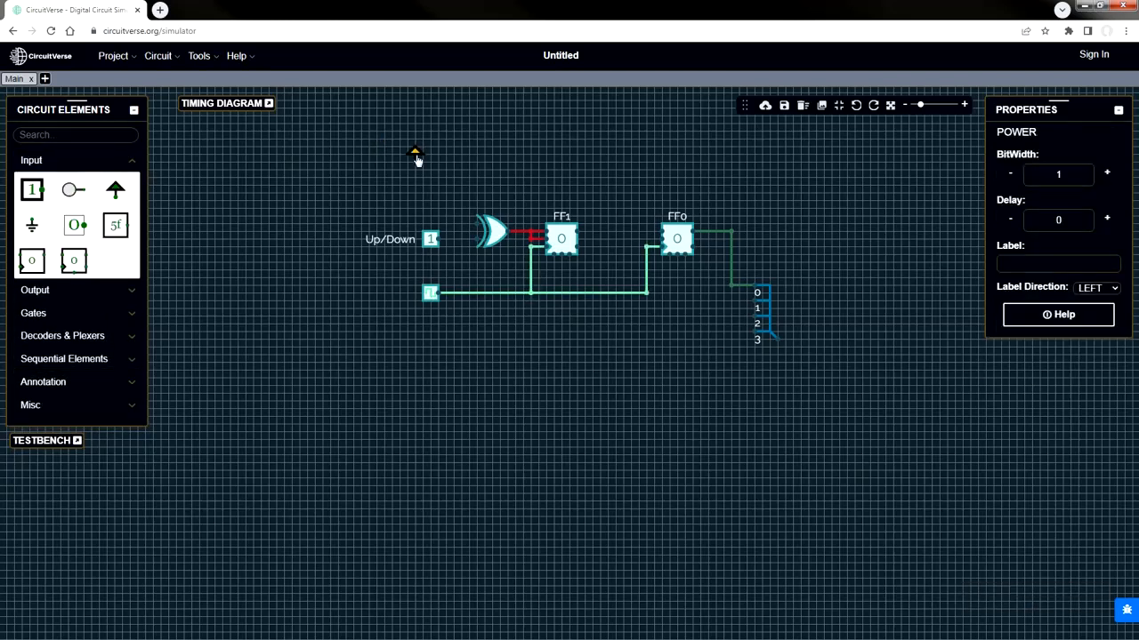
click(642, 180)
click(661, 238)
drag(635, 216, 638, 183)
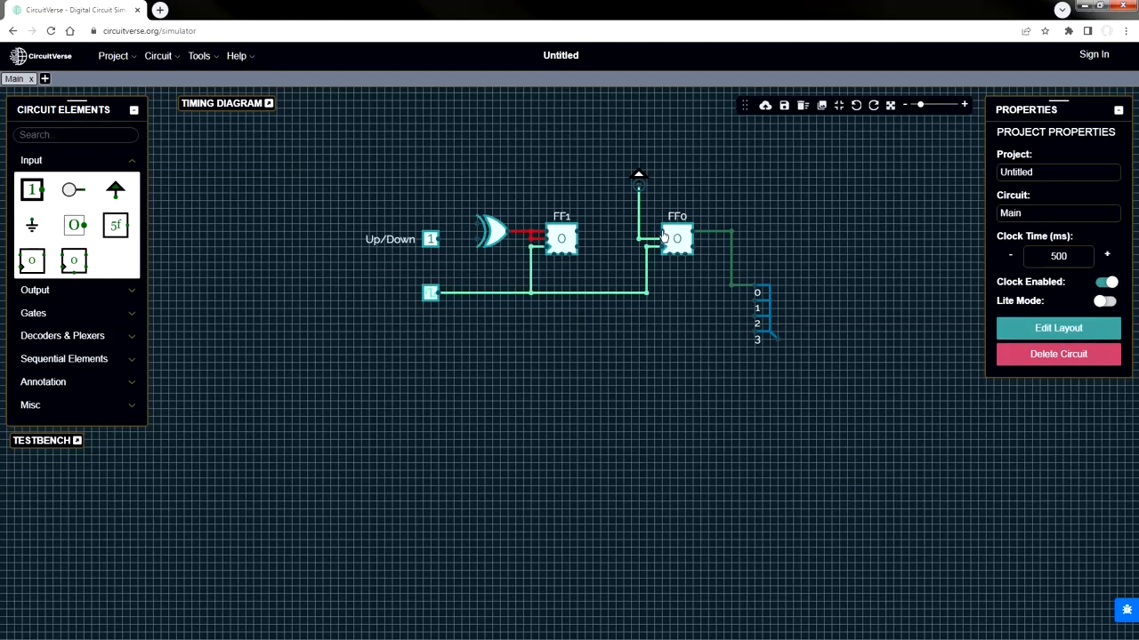
drag(662, 231, 639, 231)
drag(479, 240, 439, 239)
- Place a hex display below and right of the splitter and wire the splitter's combined 4-bit pin to it
click(132, 293)
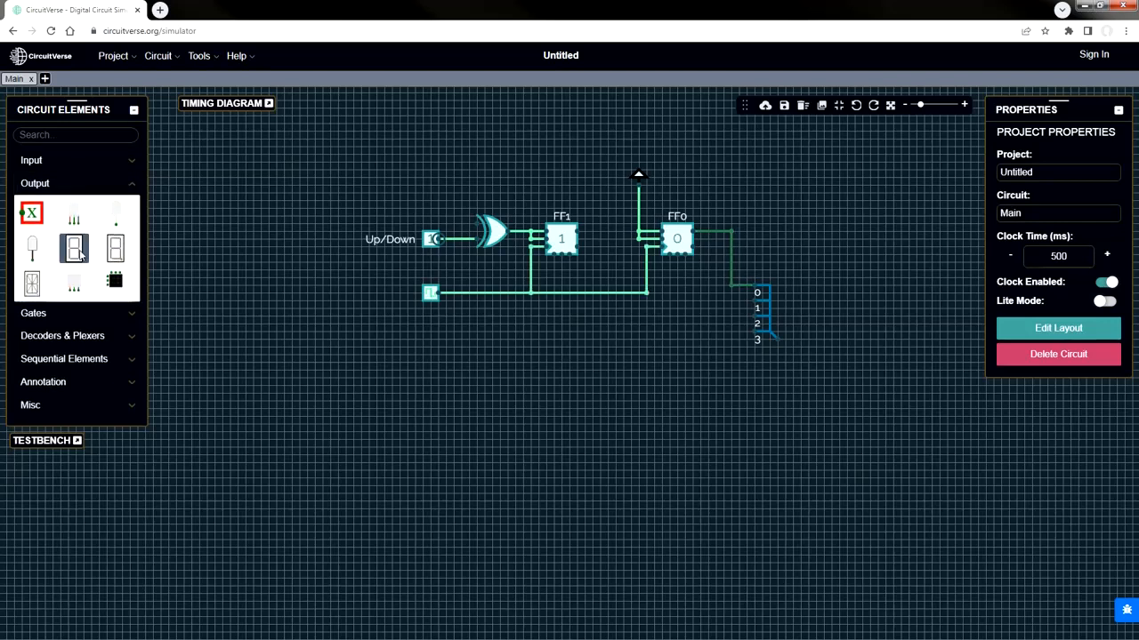
drag(80, 255, 824, 410)
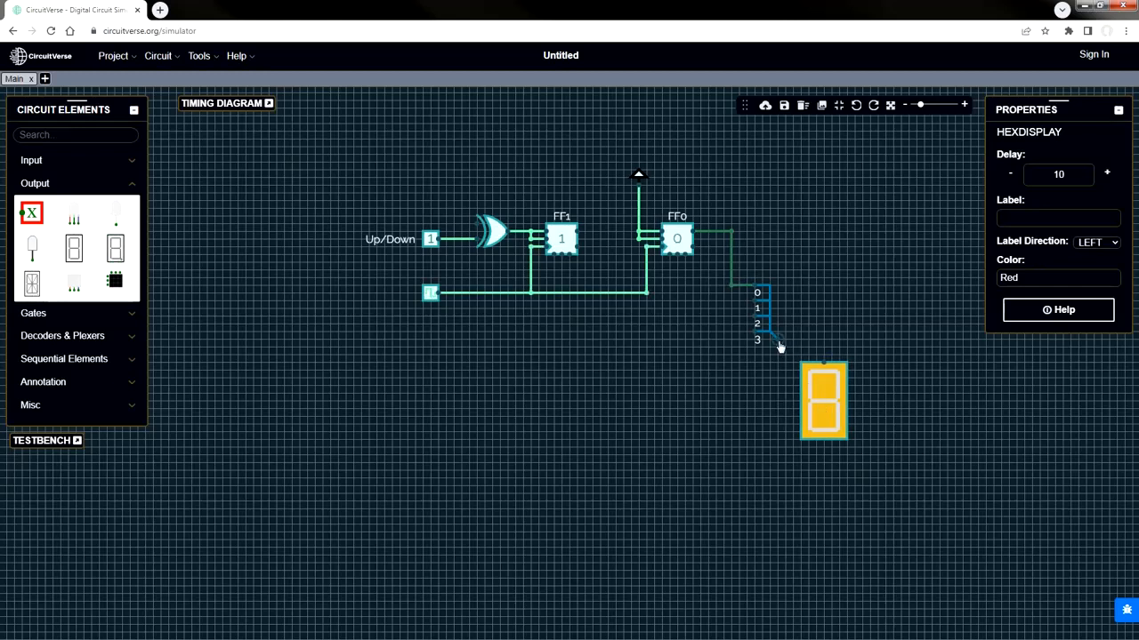
mouse_move(775, 339)
mouse_down()
mouse_move(812, 341)
mouse_move(823, 364)
mouse_up()
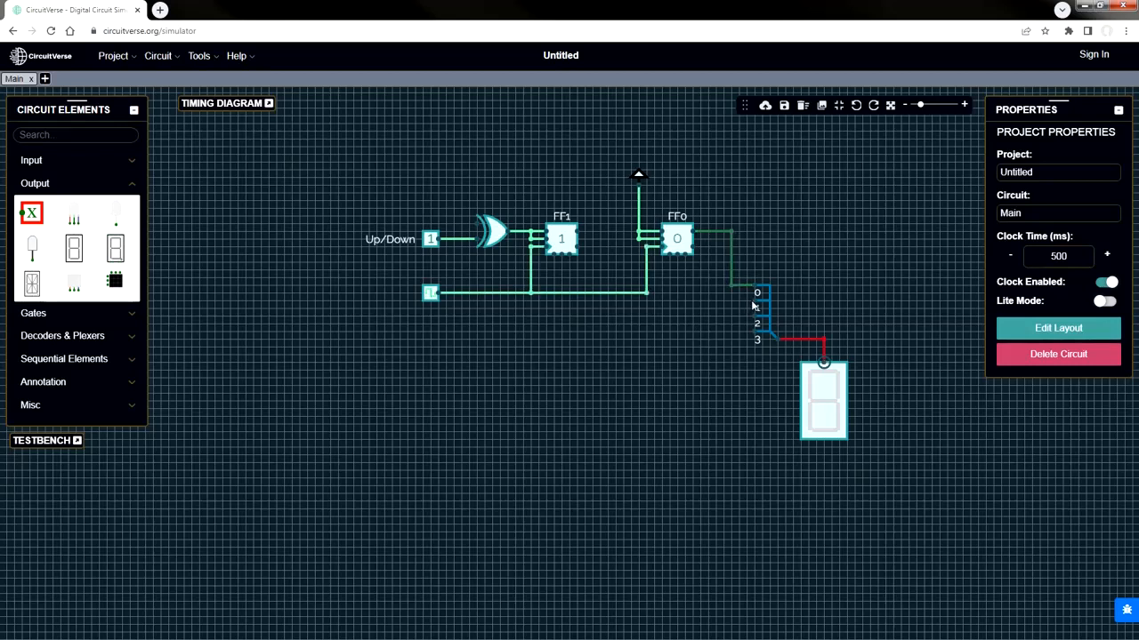
- Wire FF1's Q output to splitter pin 1, and place a ground below the splitter wired to pins 2 and 3
mouse_move(755, 306)
mouse_down()
mouse_move(632, 305)
mouse_move(593, 233)
mouse_up()
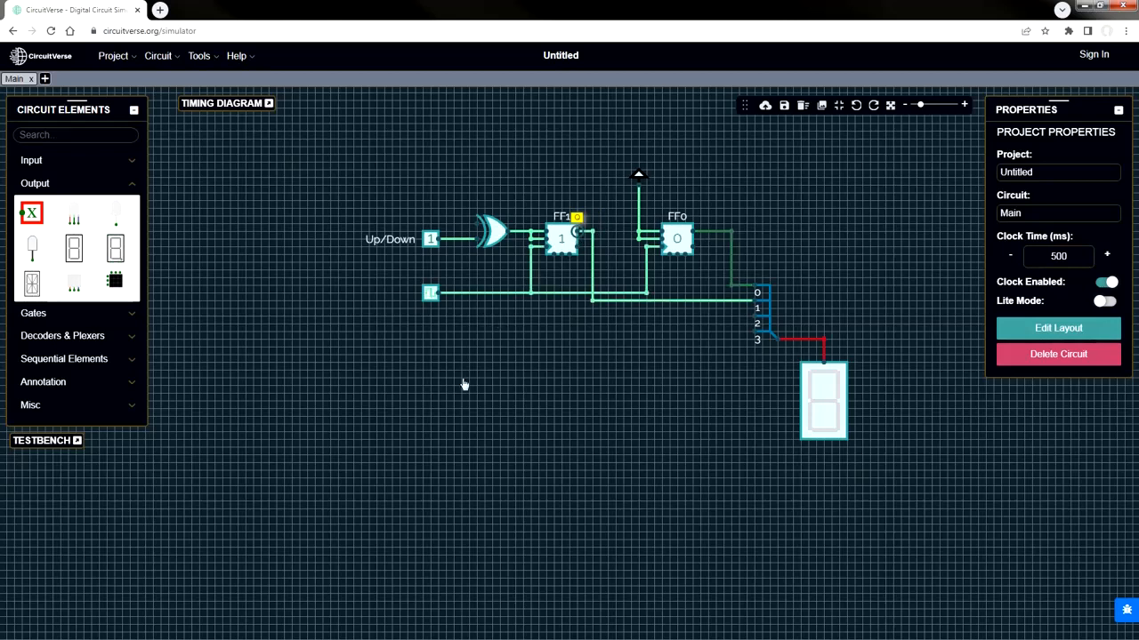
click(126, 161)
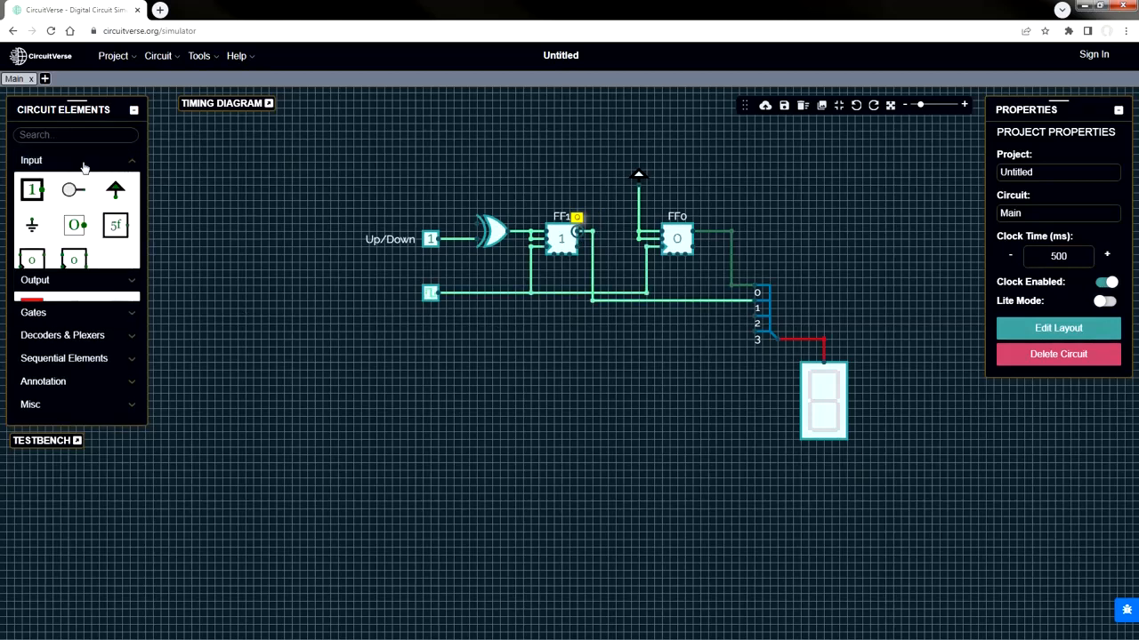
click(35, 227)
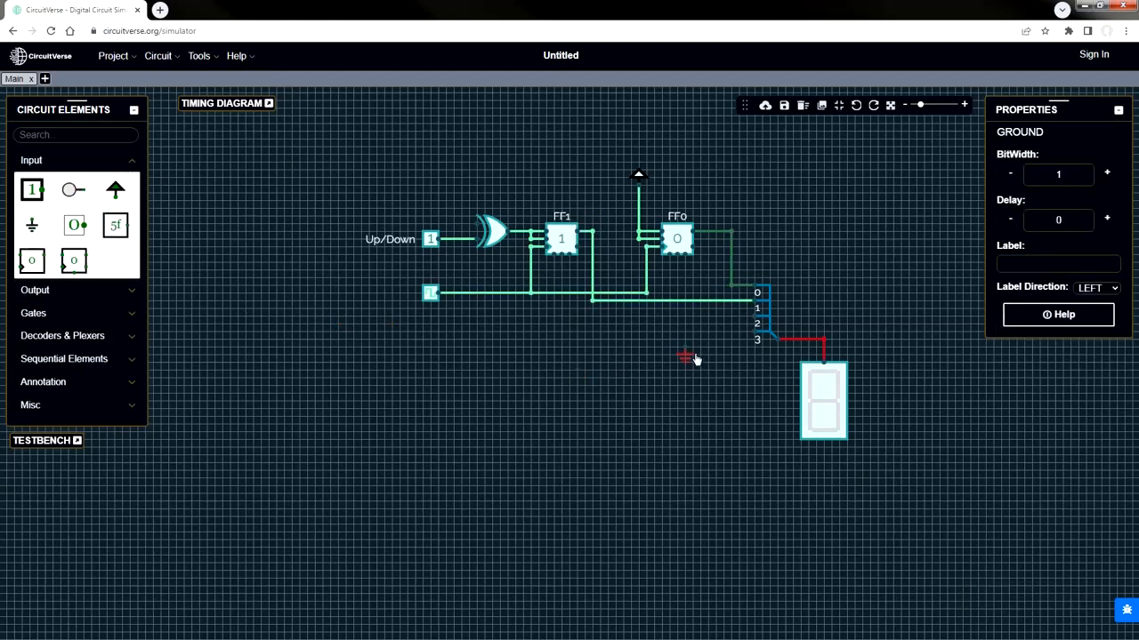
click(737, 365)
click(746, 322)
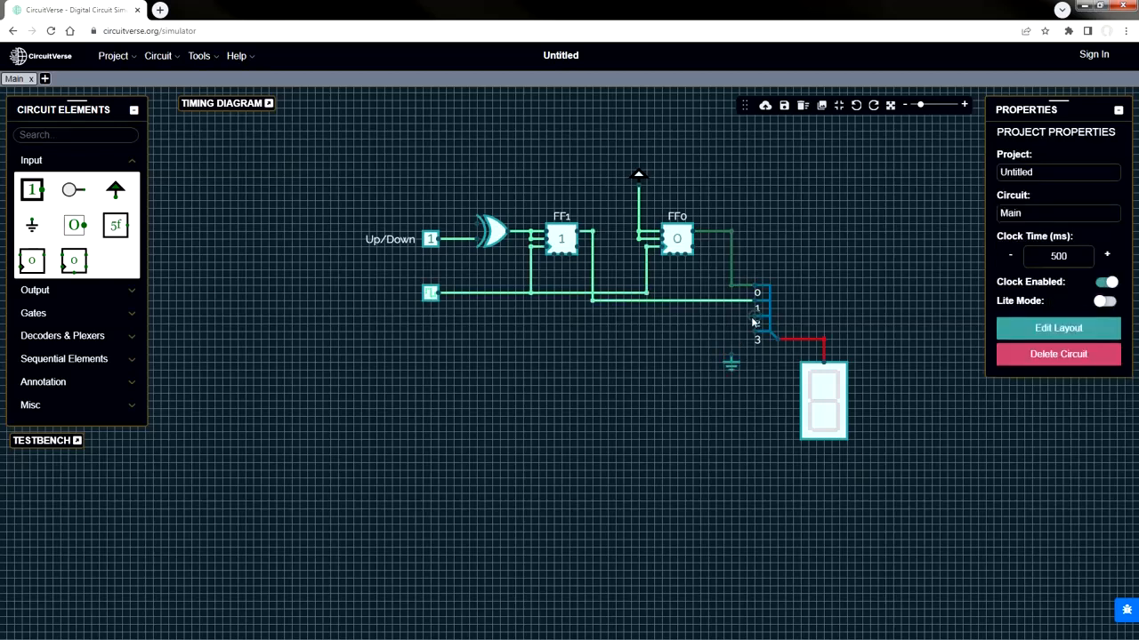
drag(756, 322, 731, 361)
drag(732, 332, 731, 332)
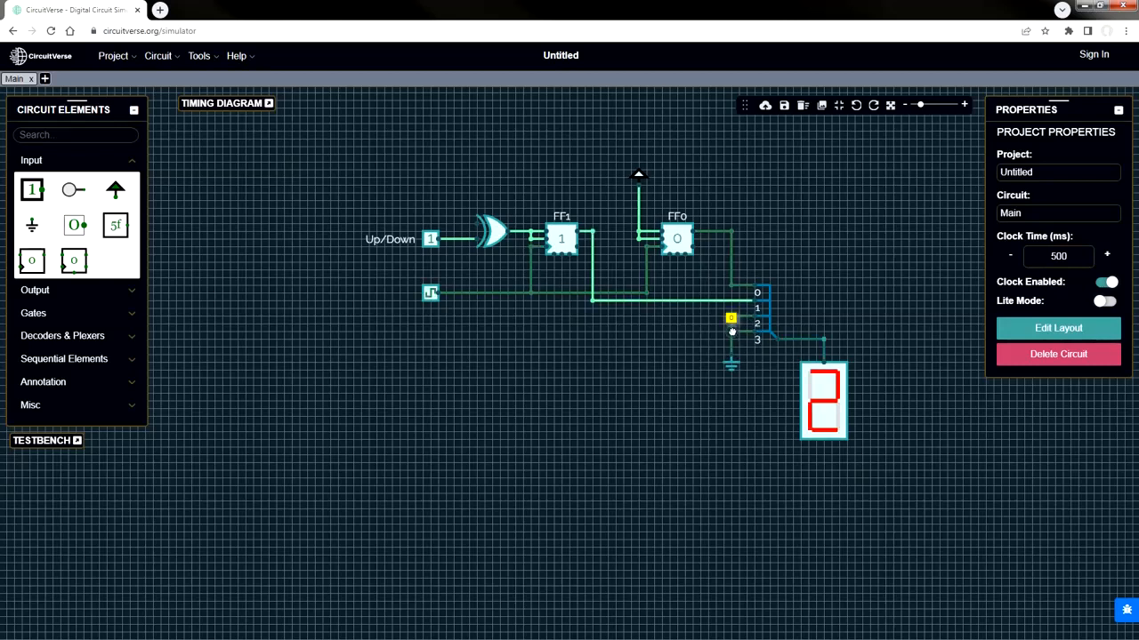
click(721, 460)
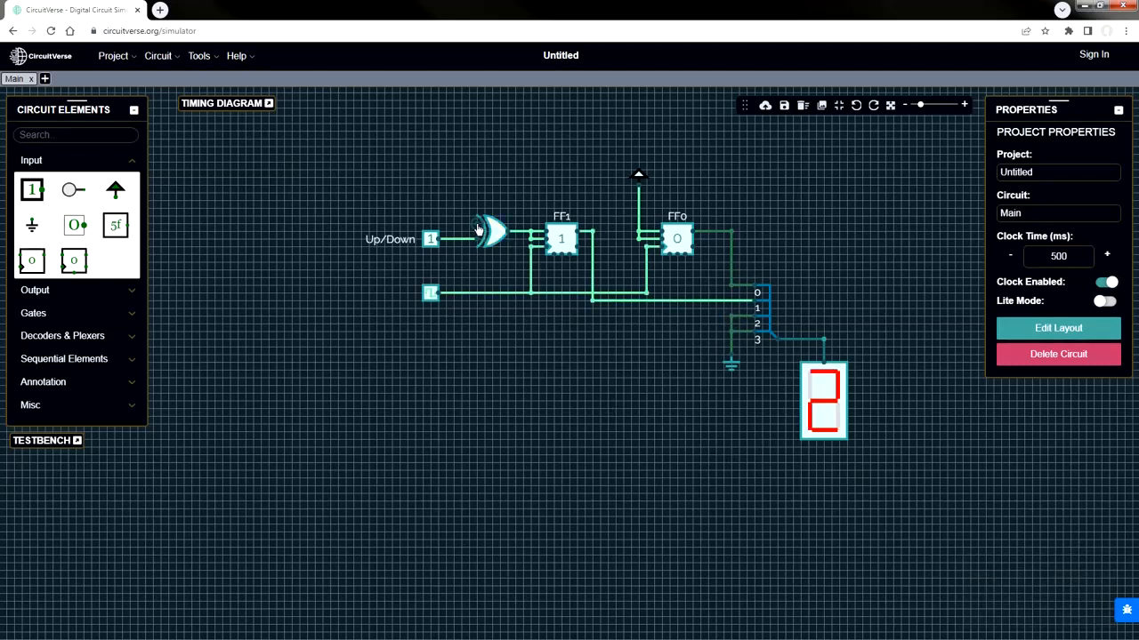
- Wire the XOR gate's upper input over the flip-flops to FF0's Q output and move the power source slightly higher
drag(474, 223, 730, 229)
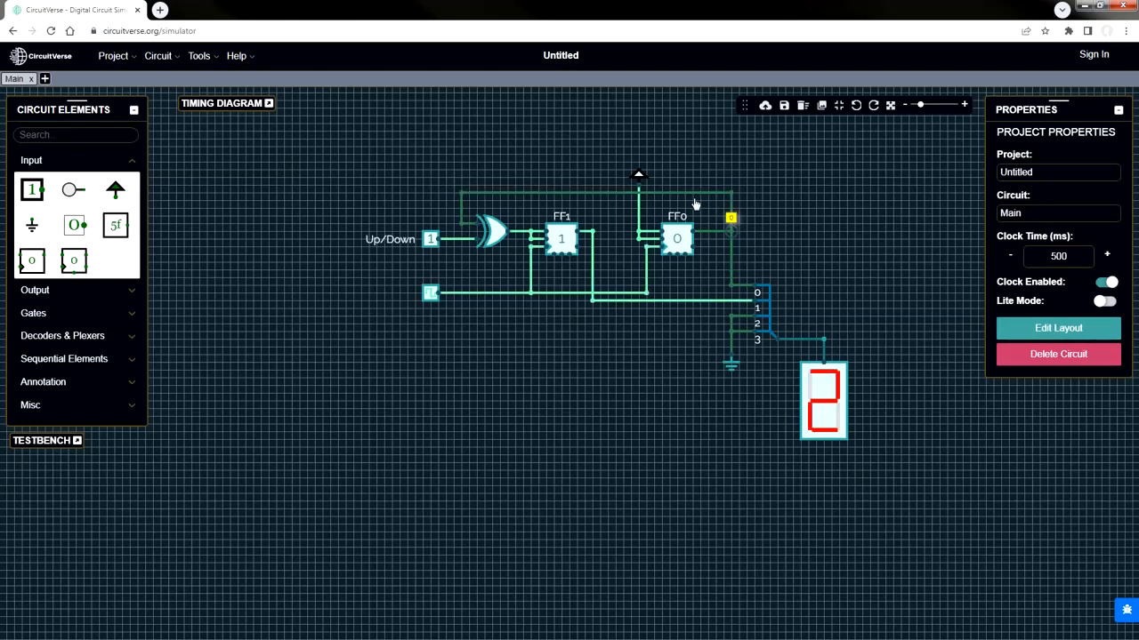
click(640, 176)
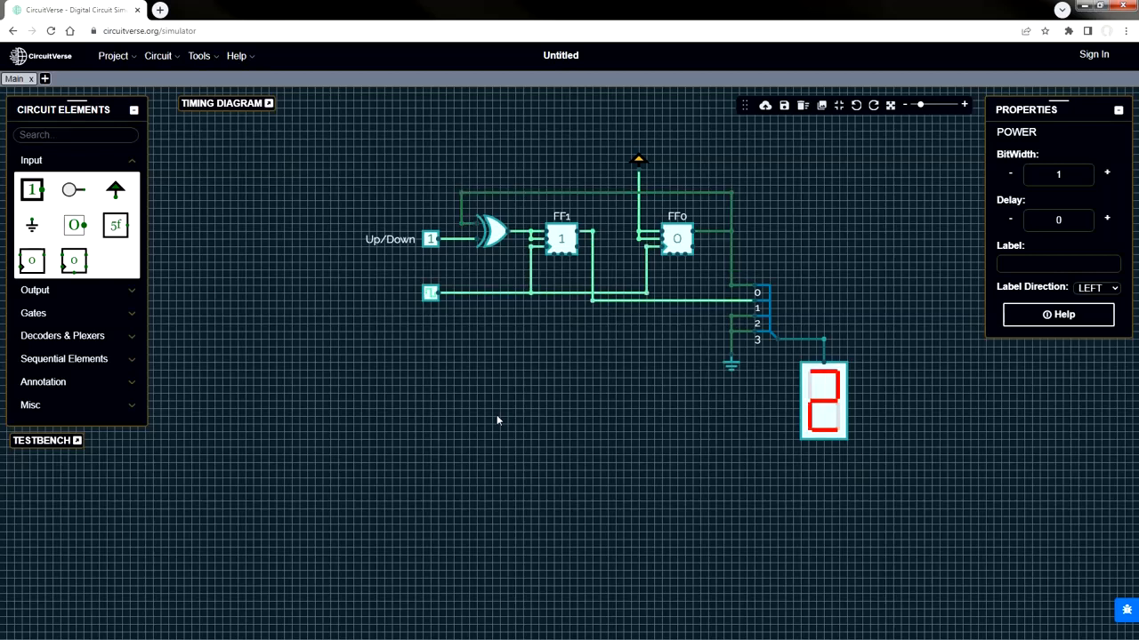
- Test both counting directions by switching the Up/Down input to 0 and back to 1
click(429, 248)
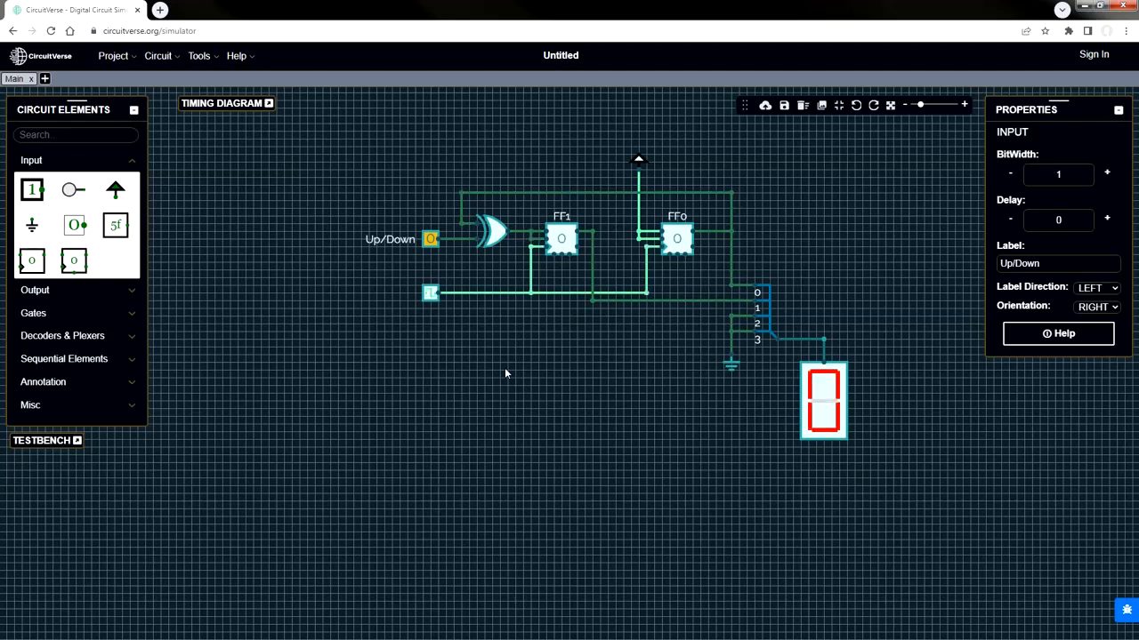
click(431, 241)
click(133, 383)
click(39, 313)
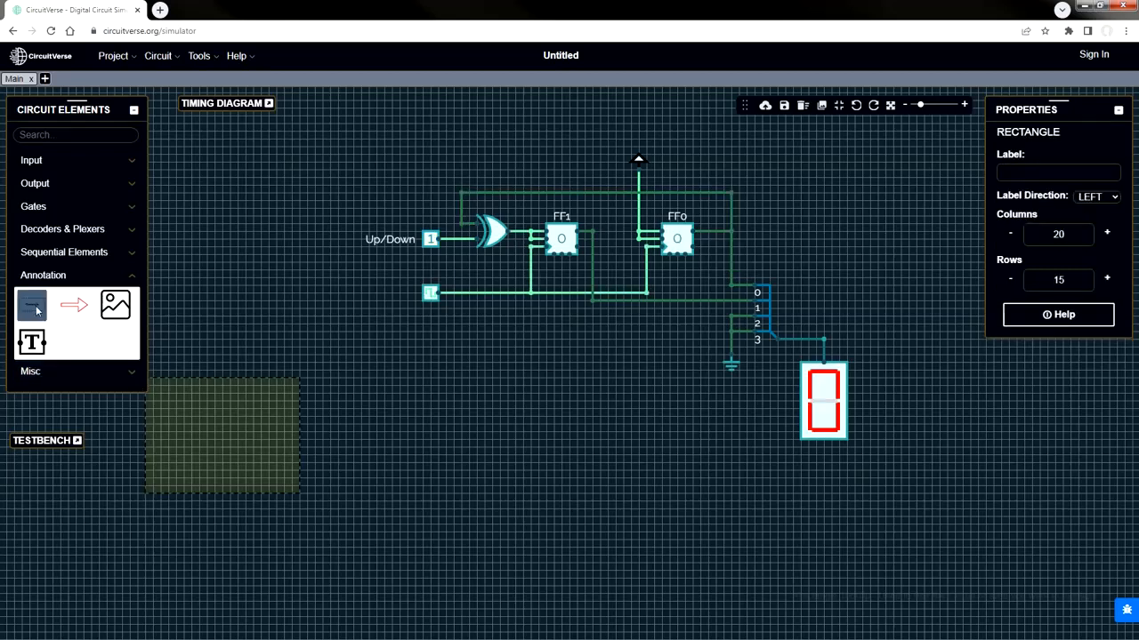
click(251, 366)
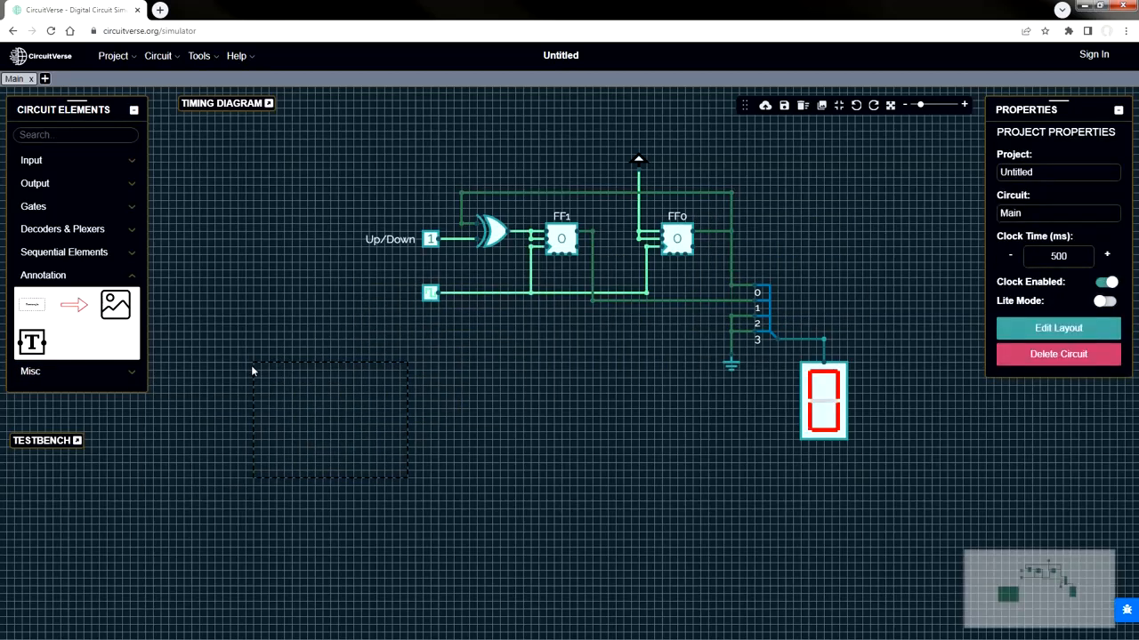
click(271, 387)
key(Delete)
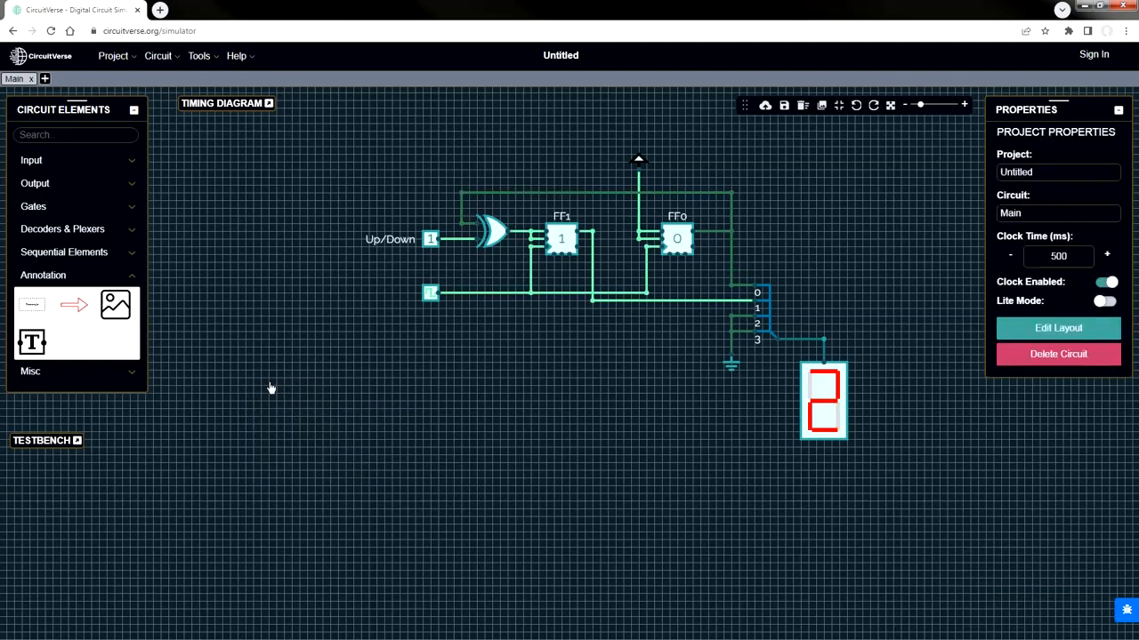
- Add text annotations Q0 beside FF0's output and Q1 above FF1's output
click(32, 305)
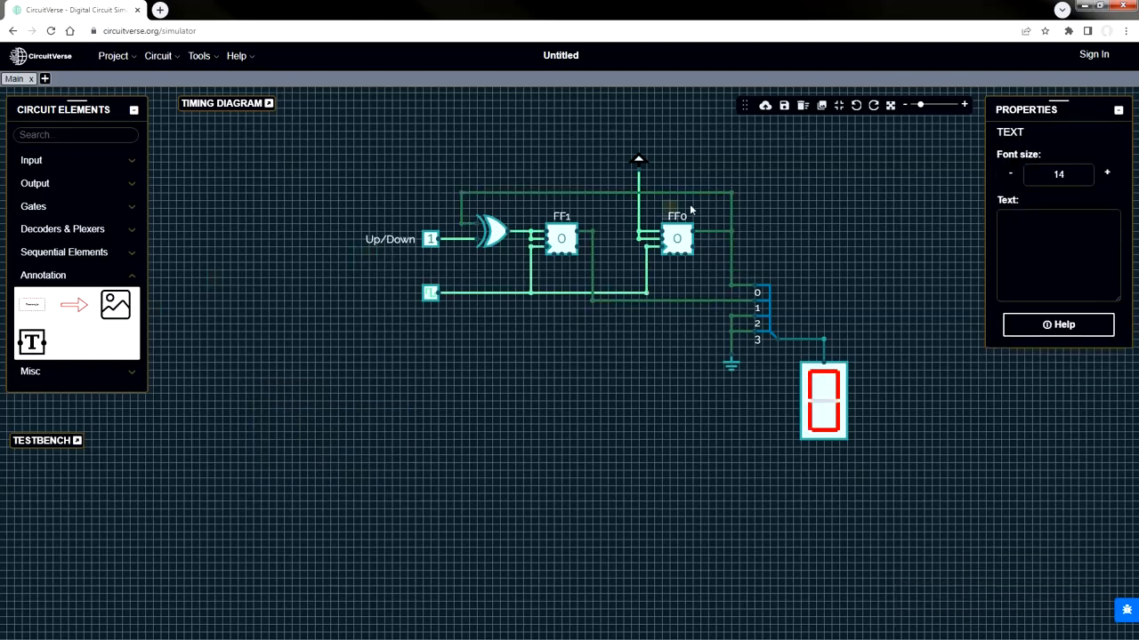
text(Q0)
click(749, 227)
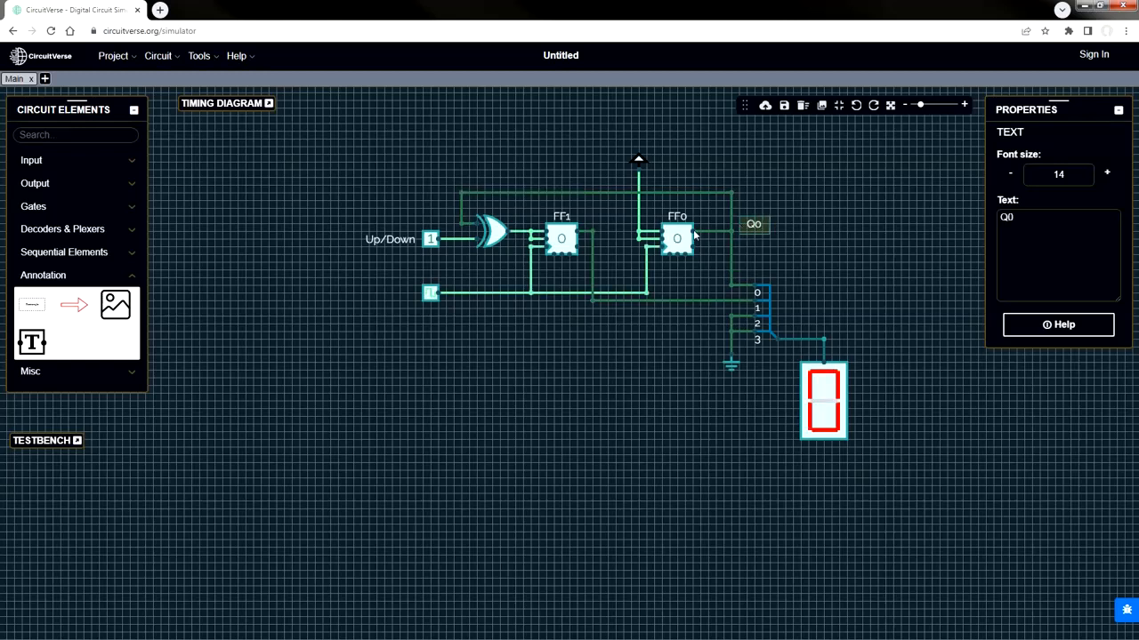
click(34, 343)
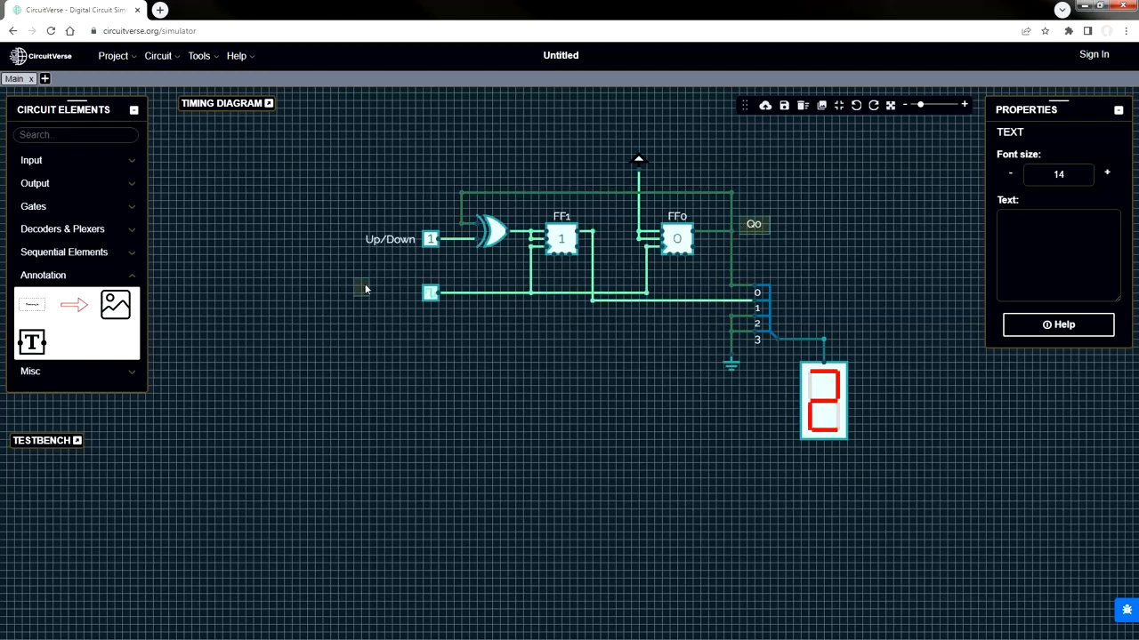
text(Q1)
click(604, 218)
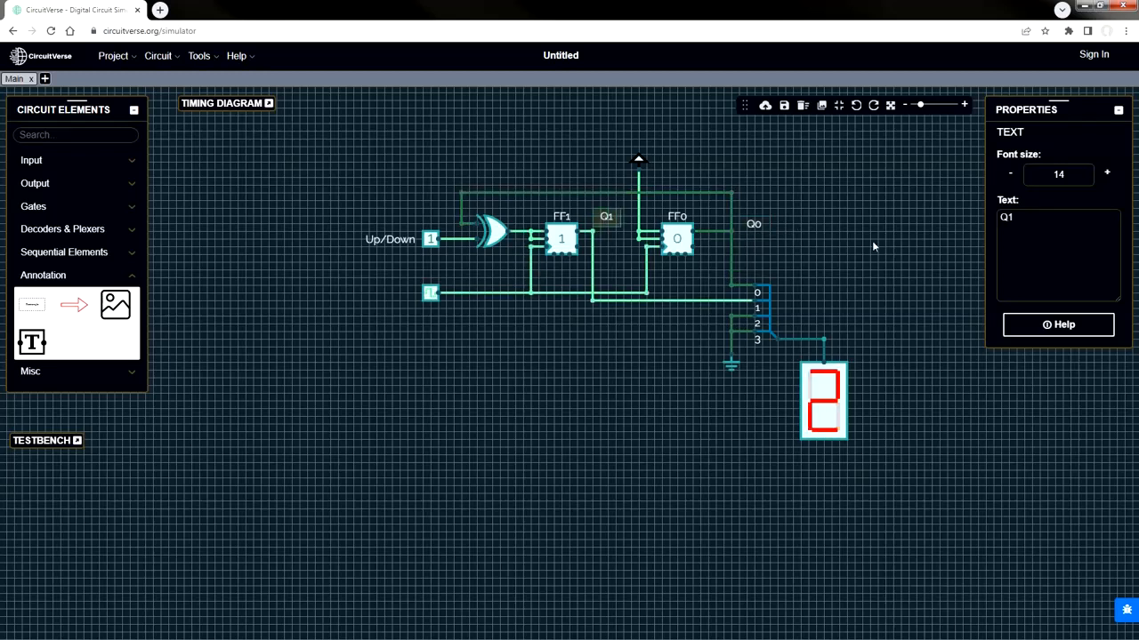
click(894, 246)
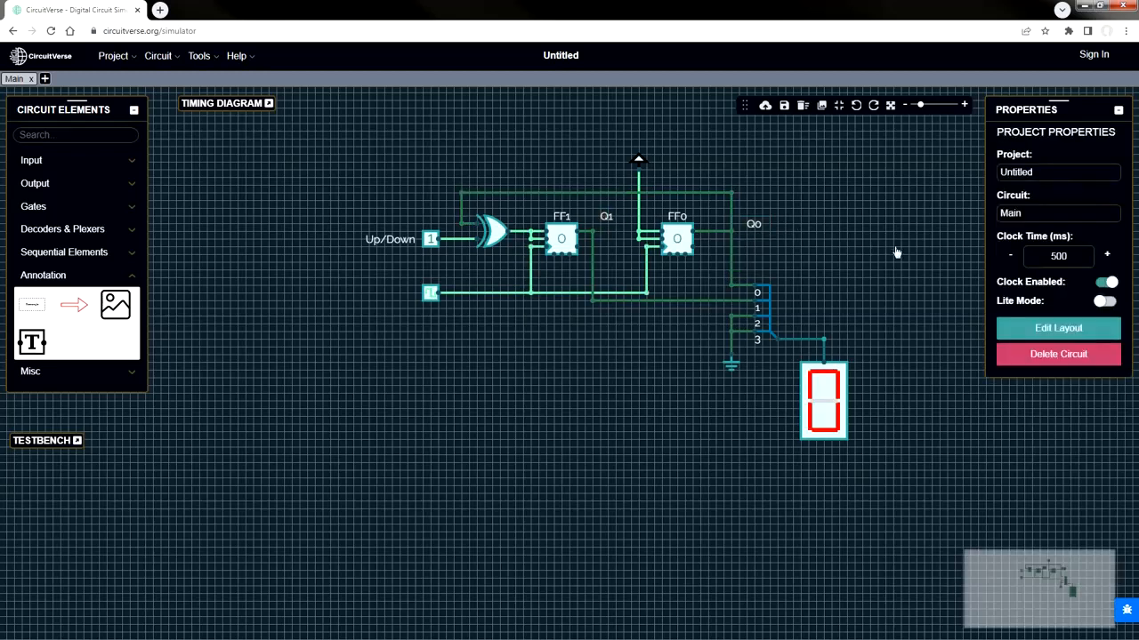
- Add the text annotation "Contador Up/Down de 2 bits com FFs do tipo JK" below the circuit
click(31, 343)
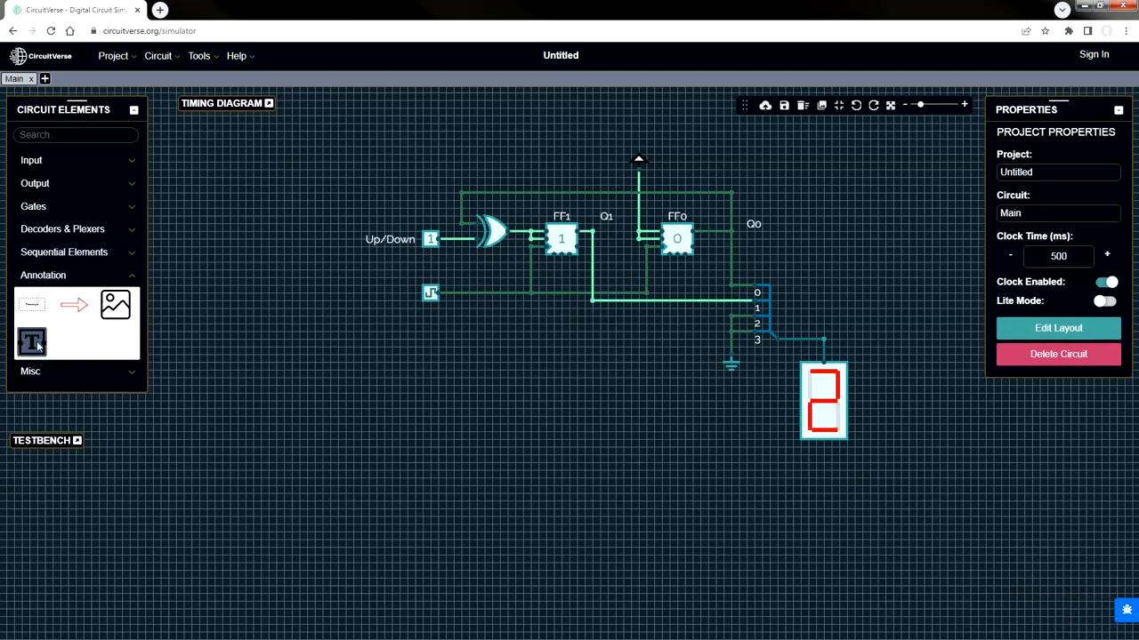
click(414, 375)
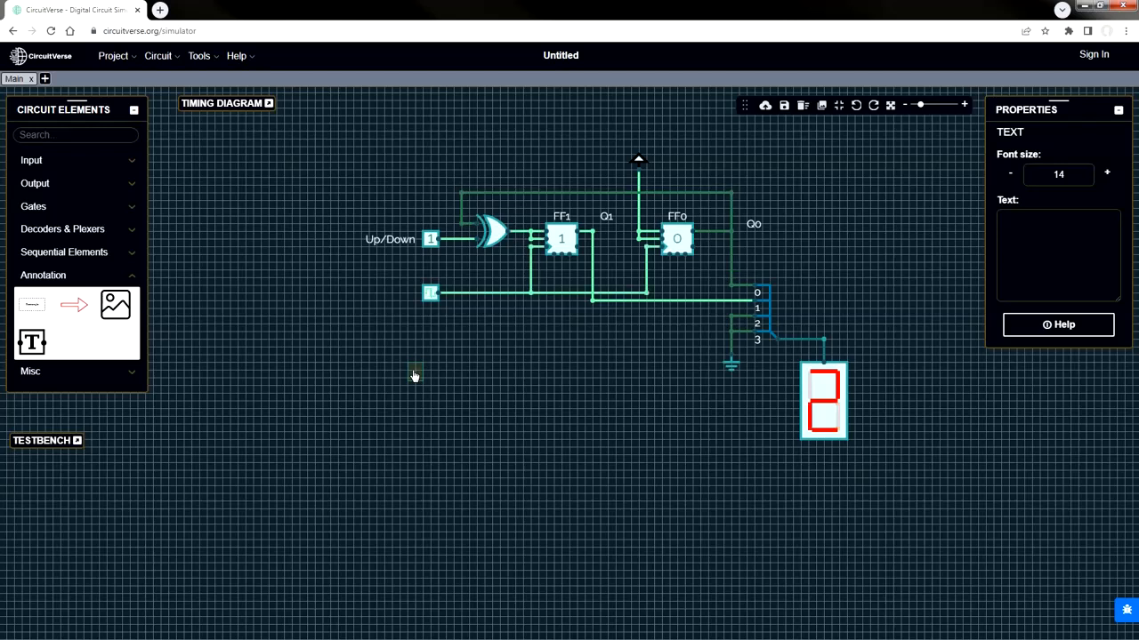
text(Contador)
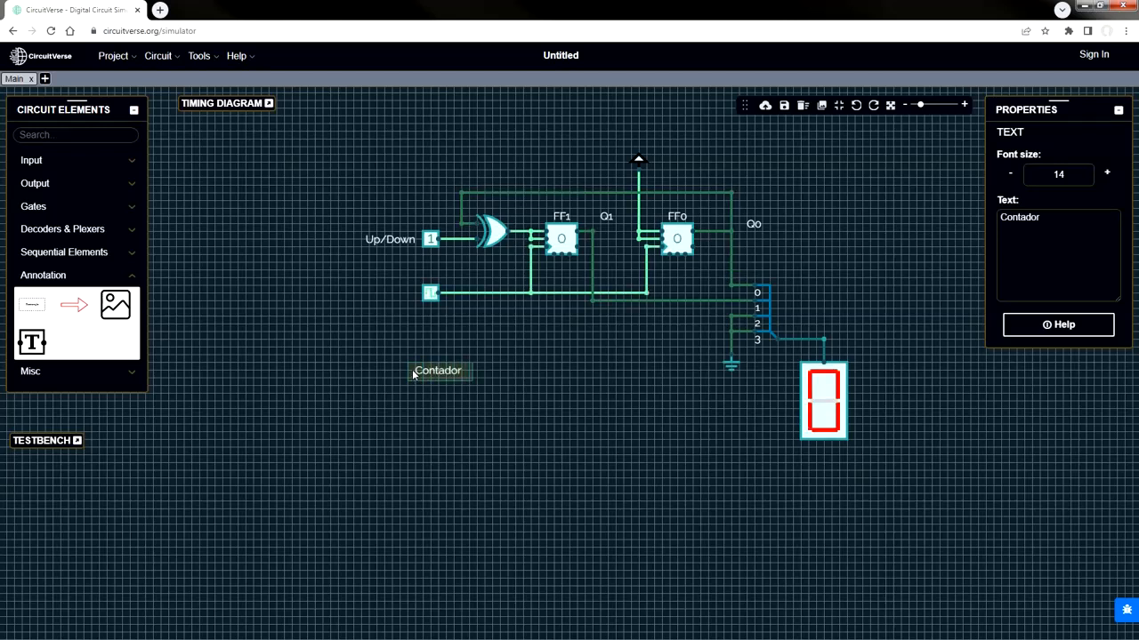
text( Up/Down de)
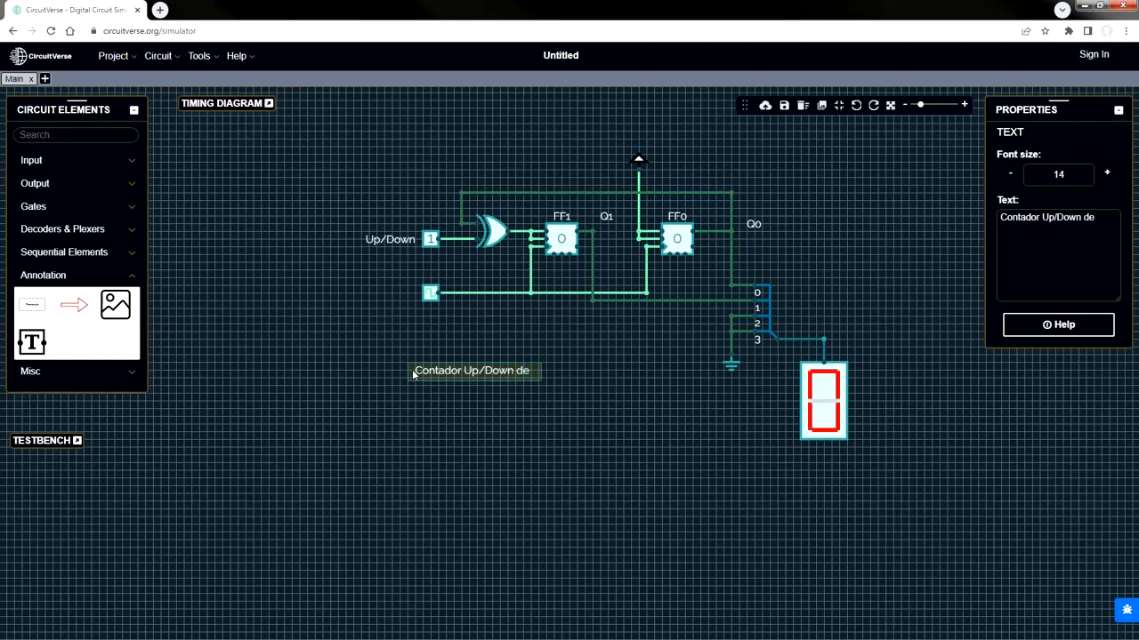
key(BackSpace)
text(e)
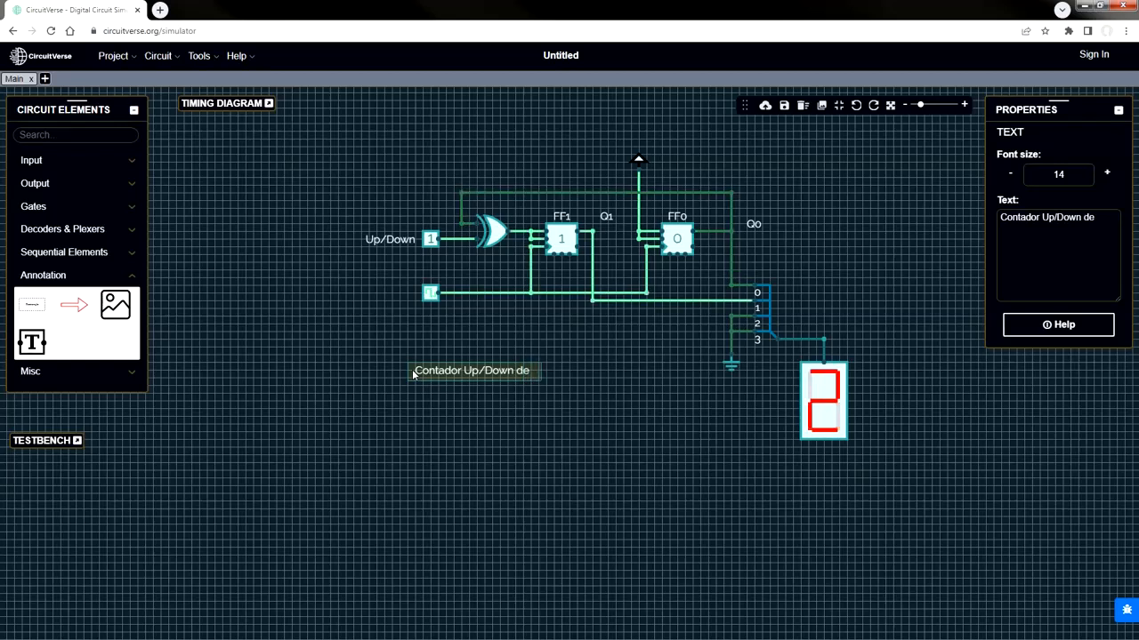
text( 2 bits com)
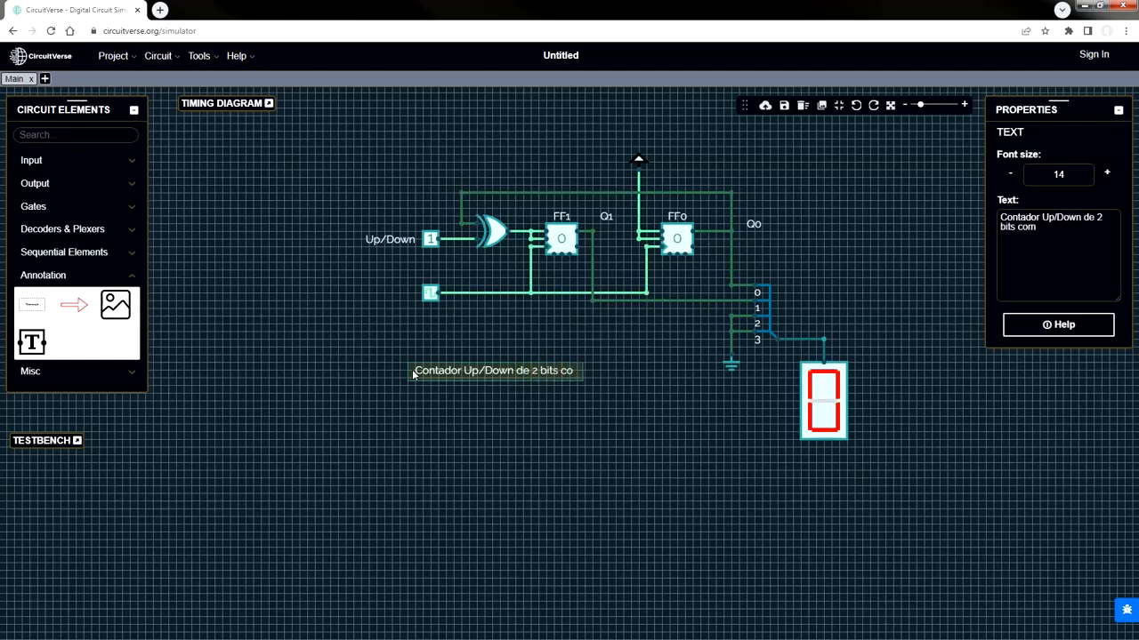
text( FFs do tió)
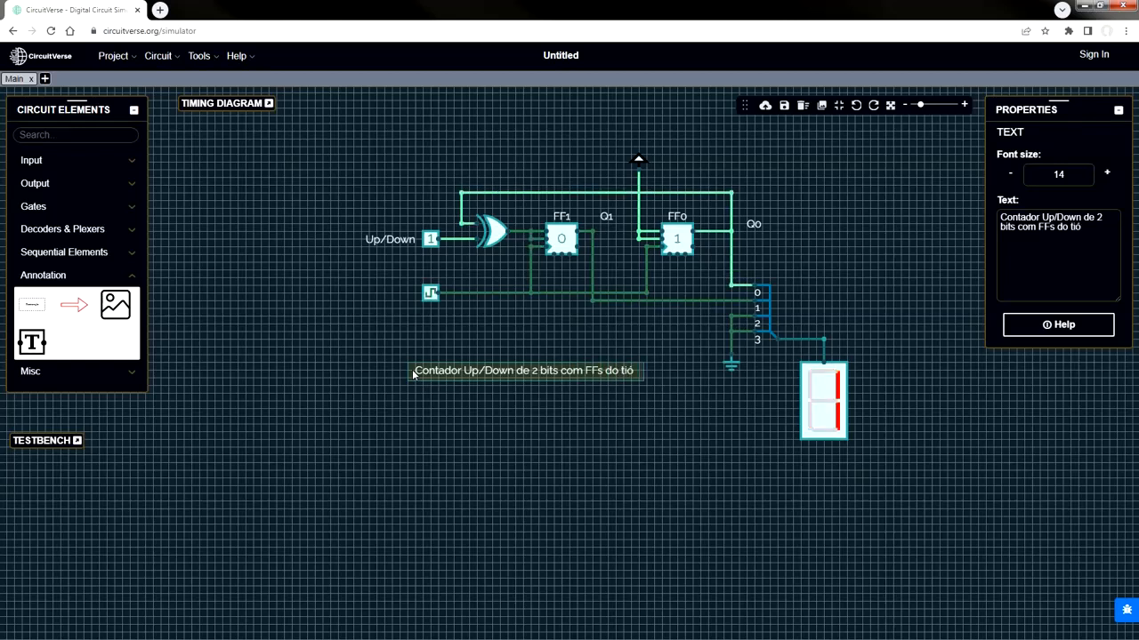
key(BackSpace)
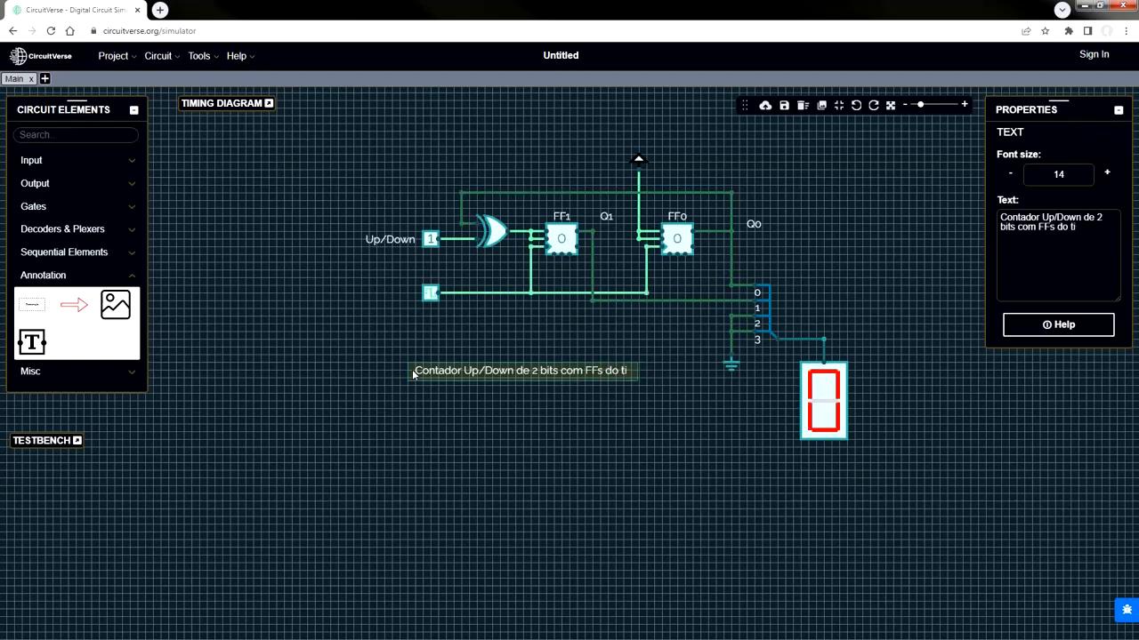
text(o)
key(BackSpace)
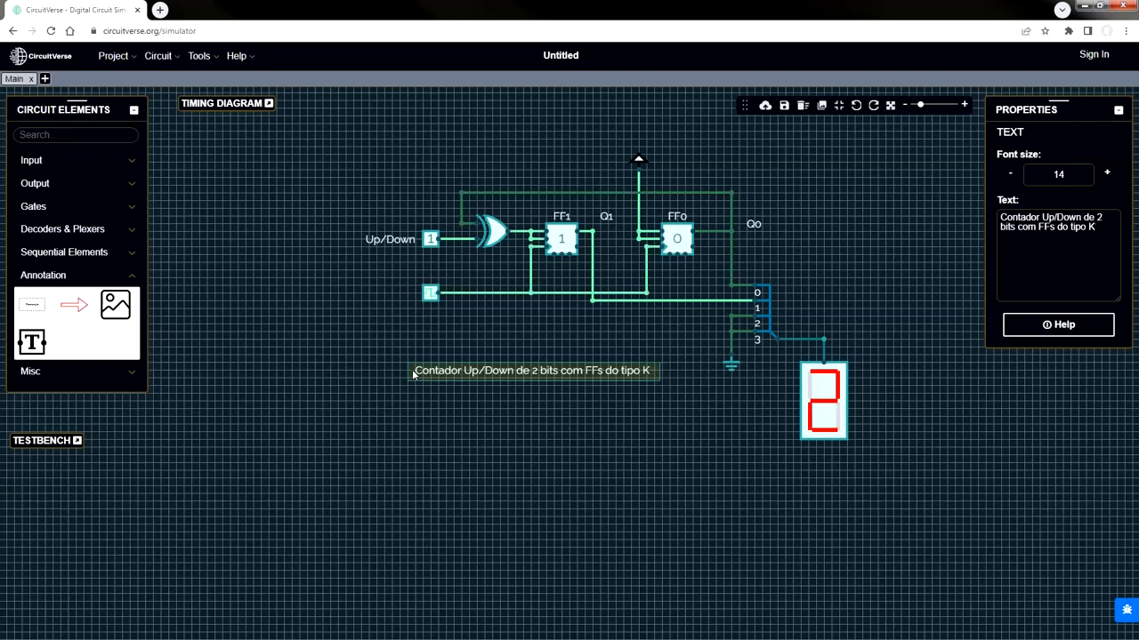
text(K)
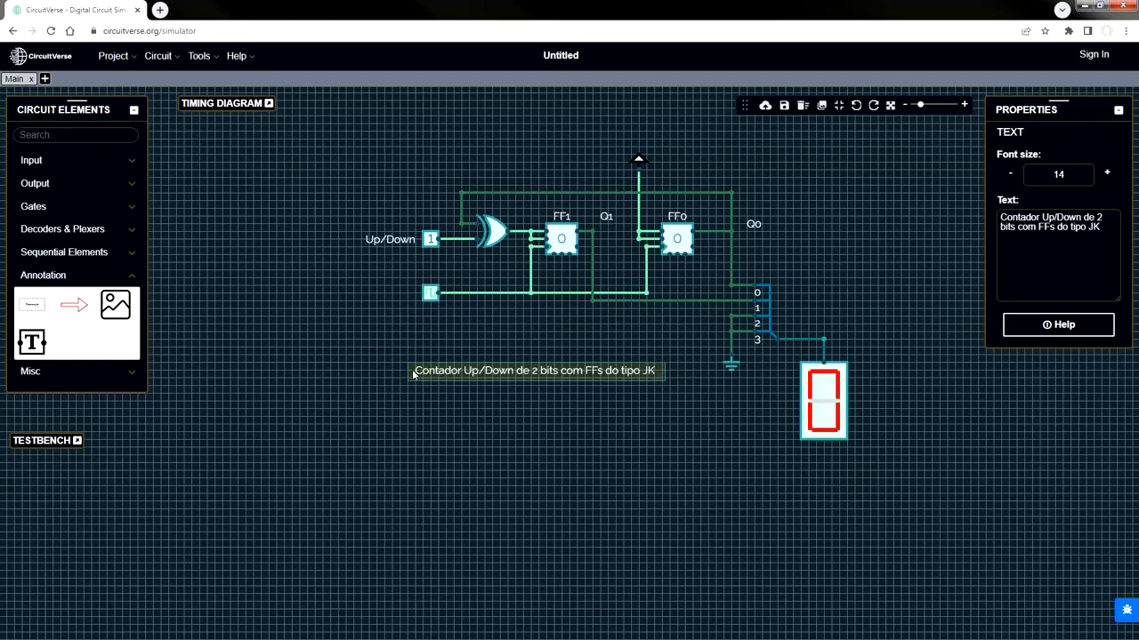
click(511, 431)
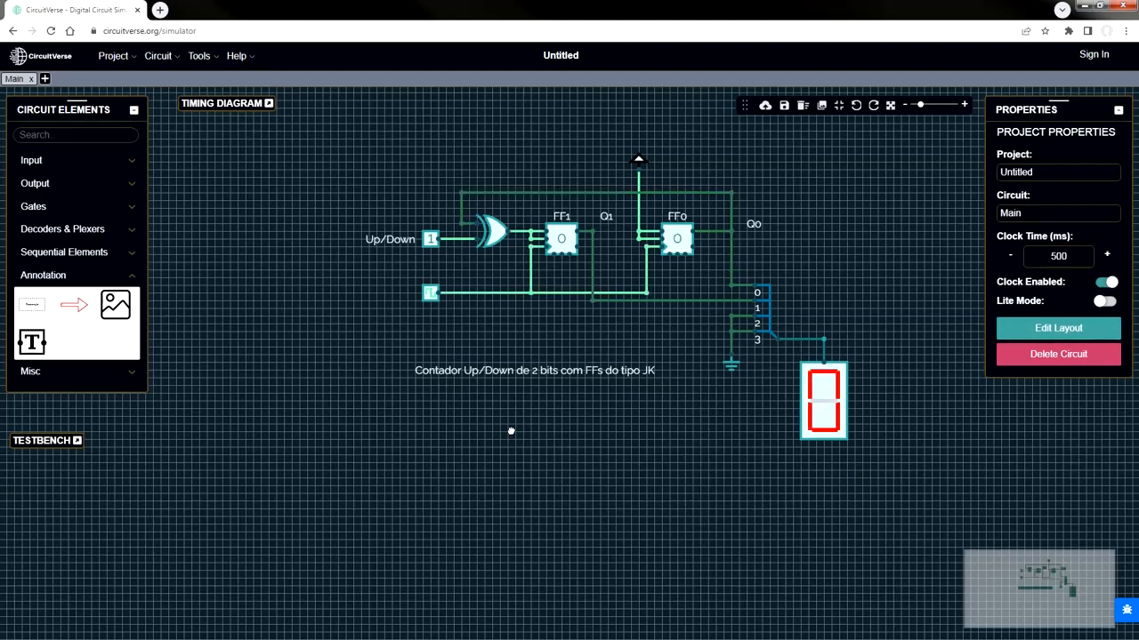